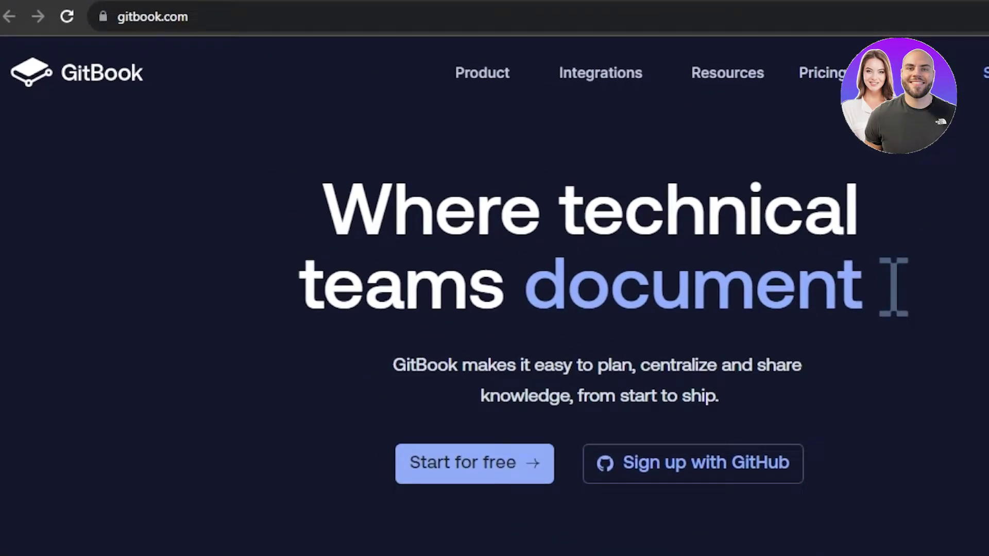
Scroll through the GitBook homepage, then begin a free sign-up
scroll(494, 333, down, 10)
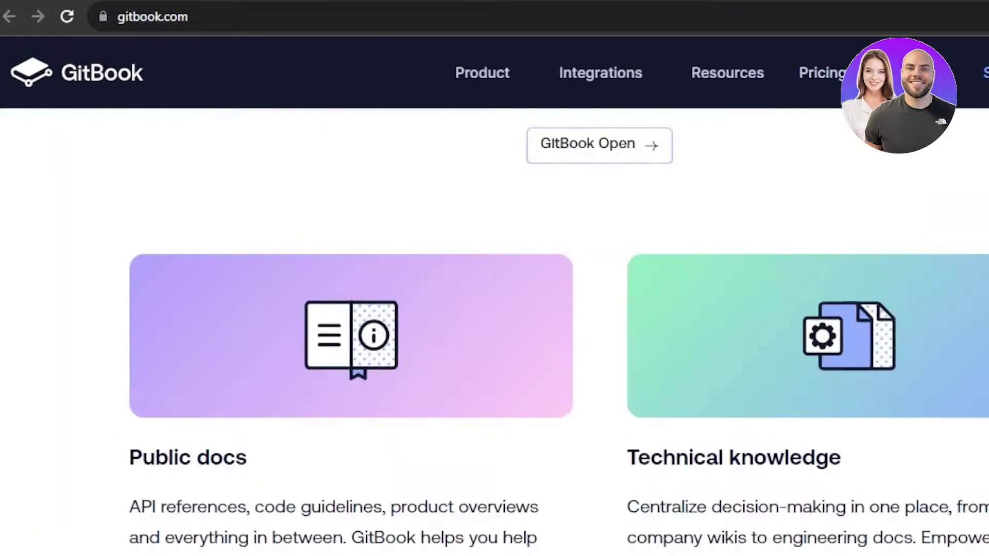
scroll(494, 333, down, 10)
scroll(494, 332, up, 1)
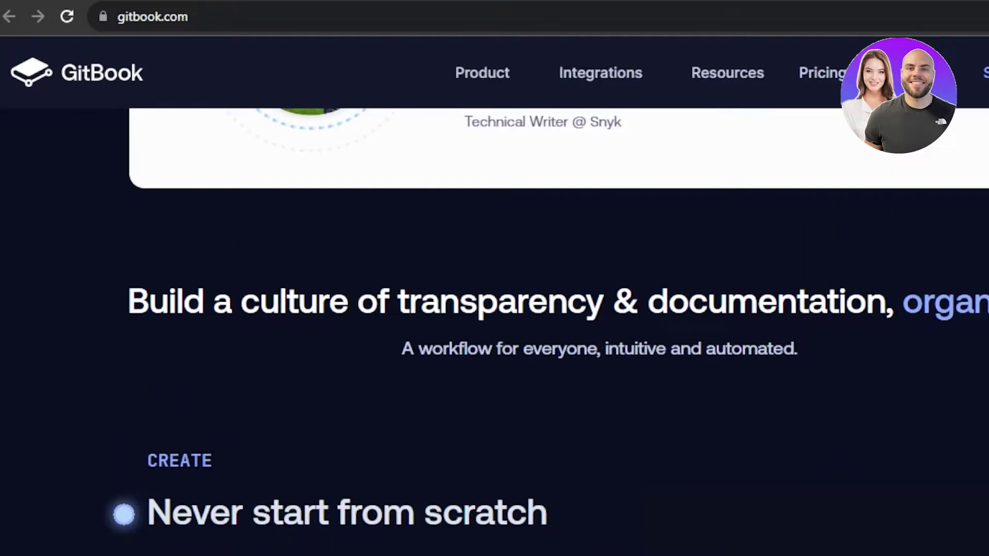
scroll(495, 332, down, 2)
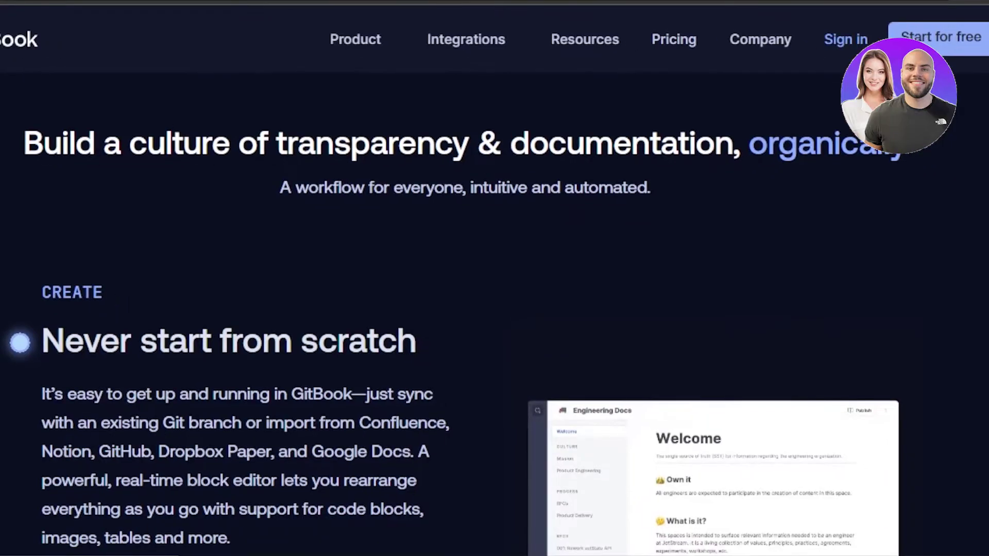
scroll(495, 309, down, 10)
scroll(494, 309, up, 3)
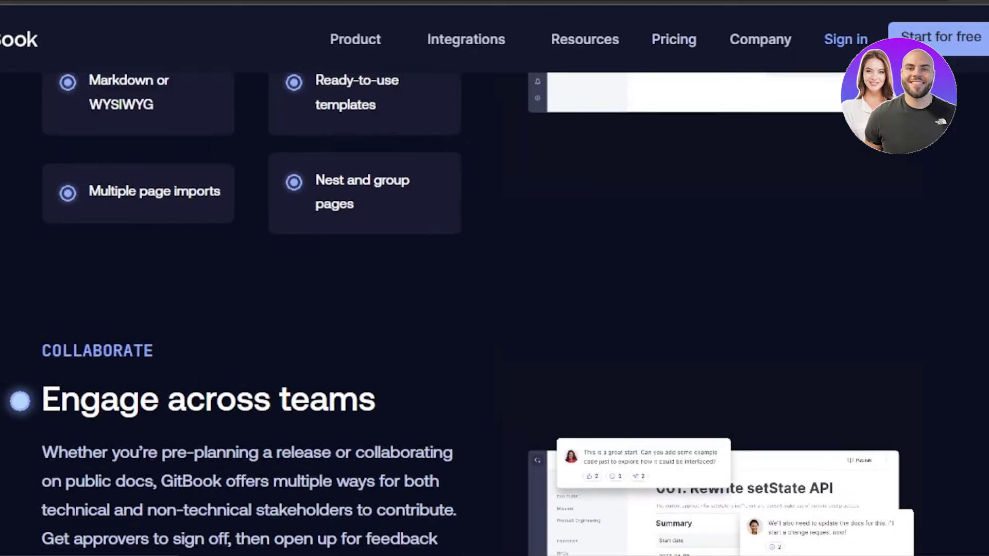
scroll(495, 309, down, 4)
scroll(495, 309, down, 8)
scroll(495, 310, up, 8)
scroll(494, 309, down, 12)
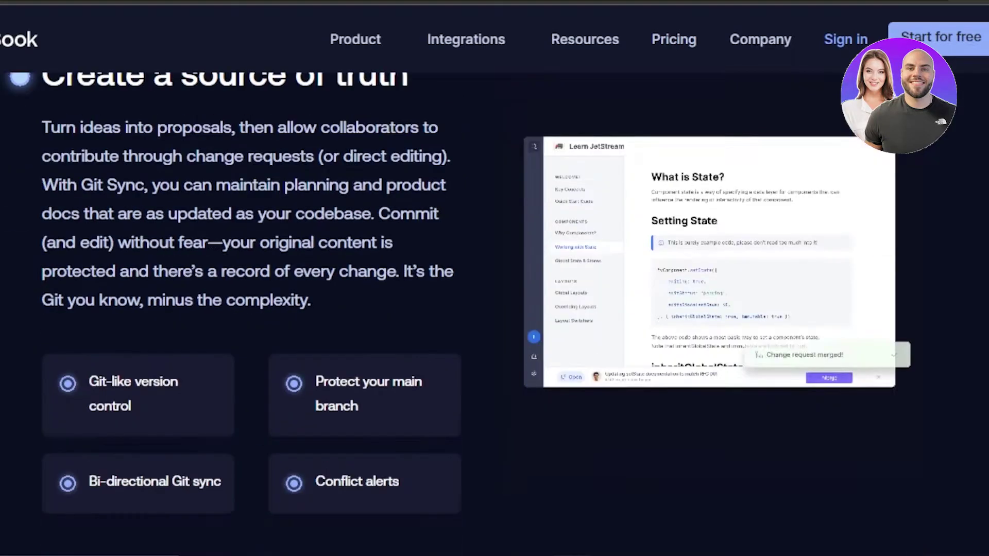
scroll(495, 309, up, 10)
scroll(495, 309, down, 10)
scroll(823, 62, up, 15)
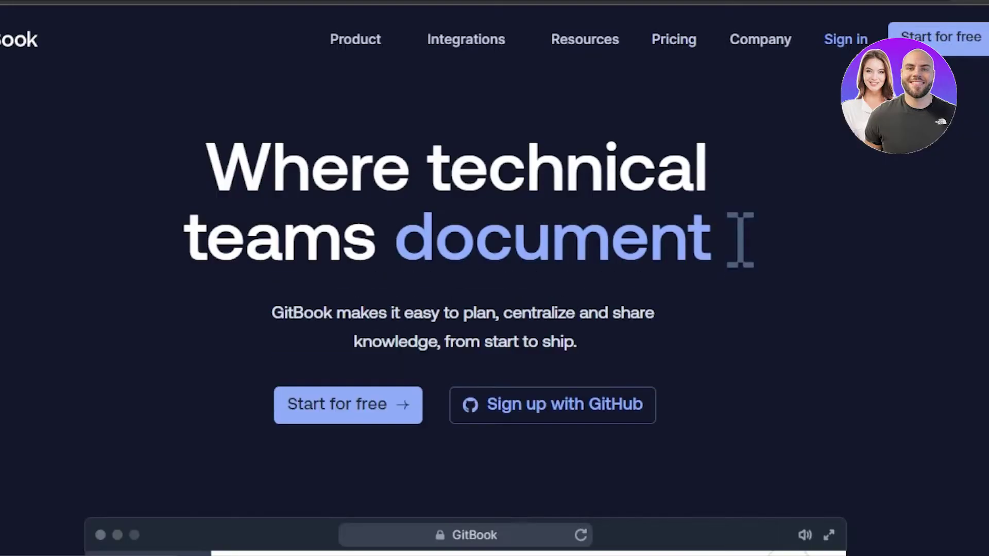
click(972, 50)
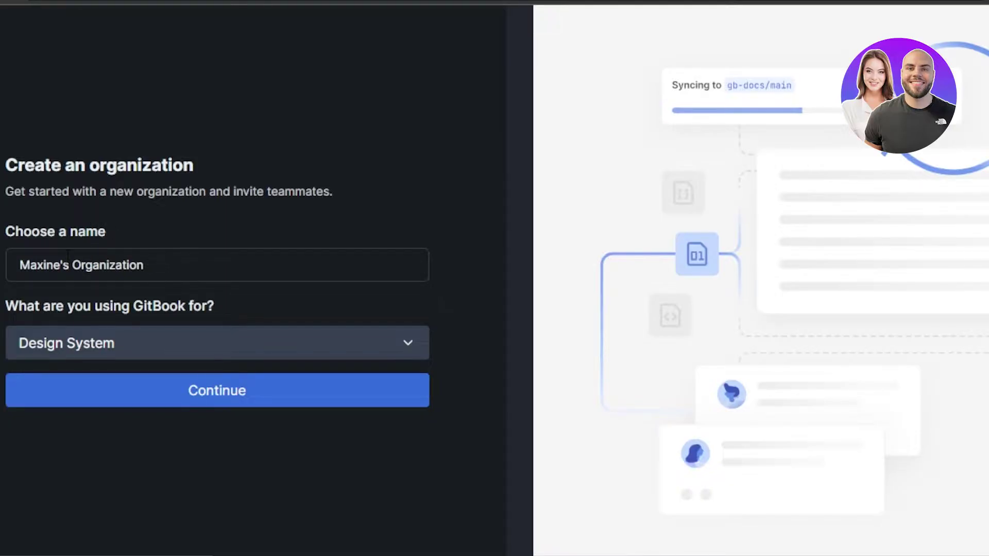
Keep the default organization name with Design System as its use, and create it
click(136, 336)
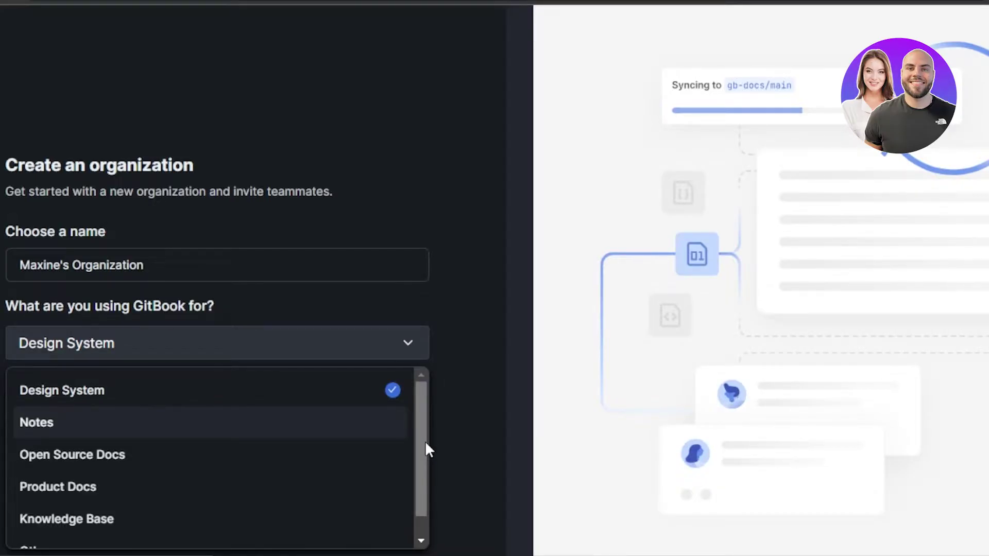
drag(425, 440, 425, 496)
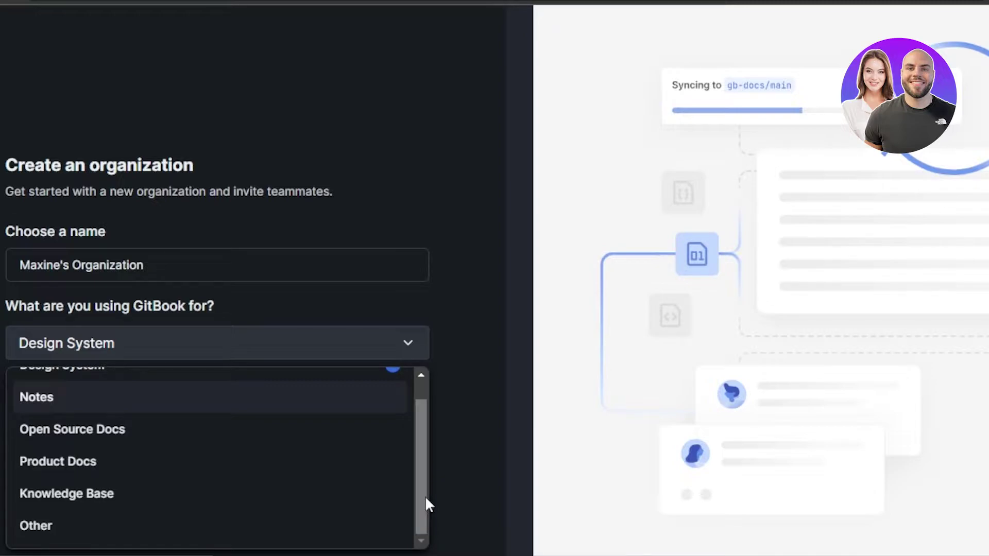
drag(423, 438, 423, 398)
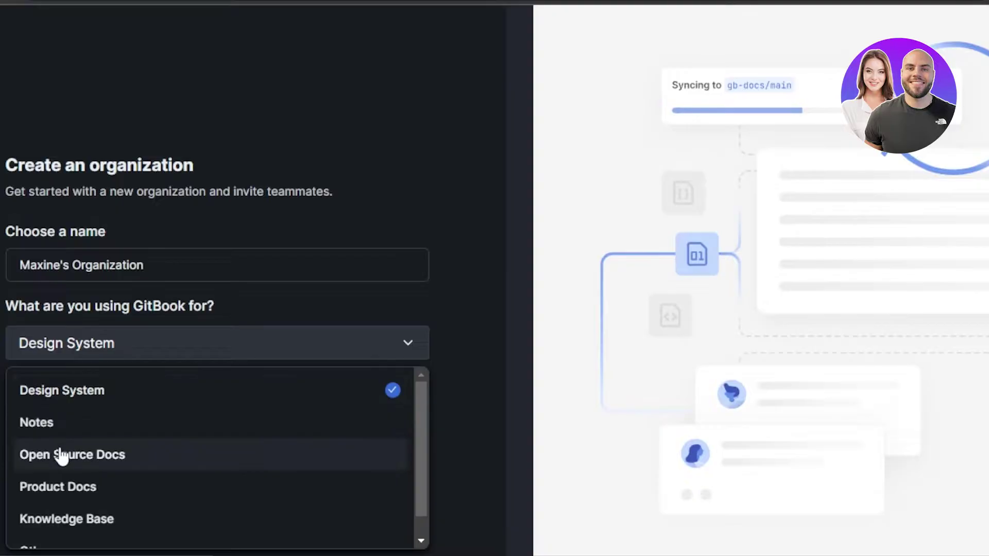
click(52, 398)
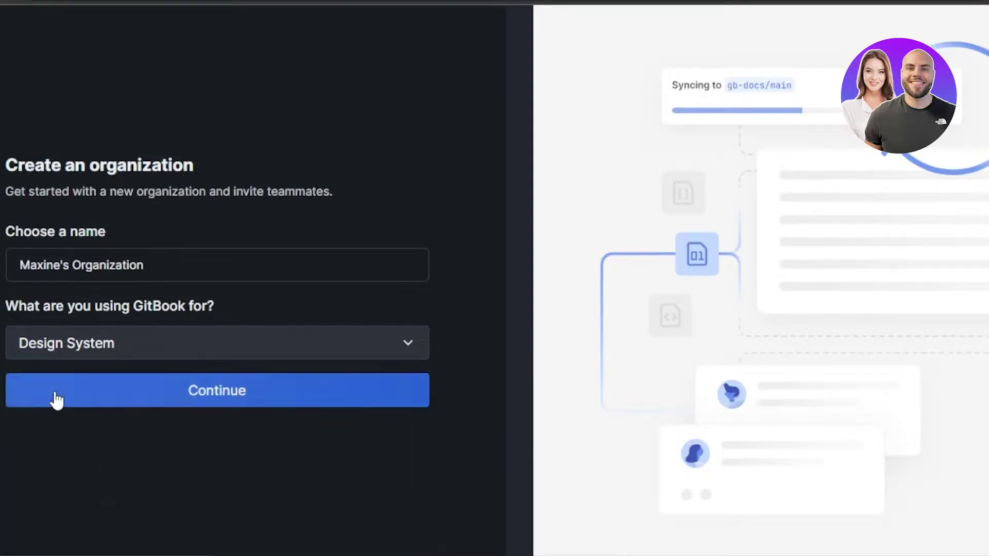
click(202, 410)
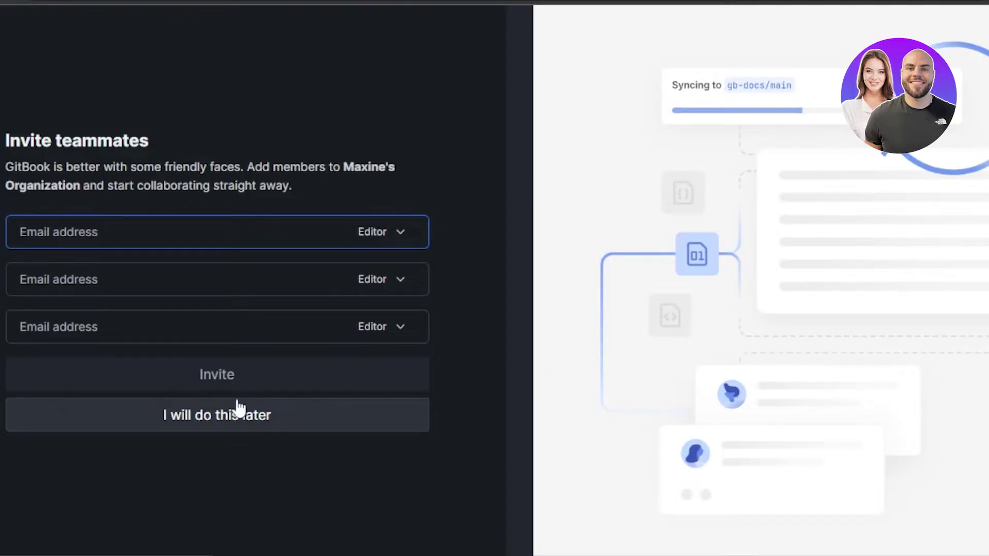
Skip teammate invites, dismiss the invite card, and stay in the current organization
click(242, 411)
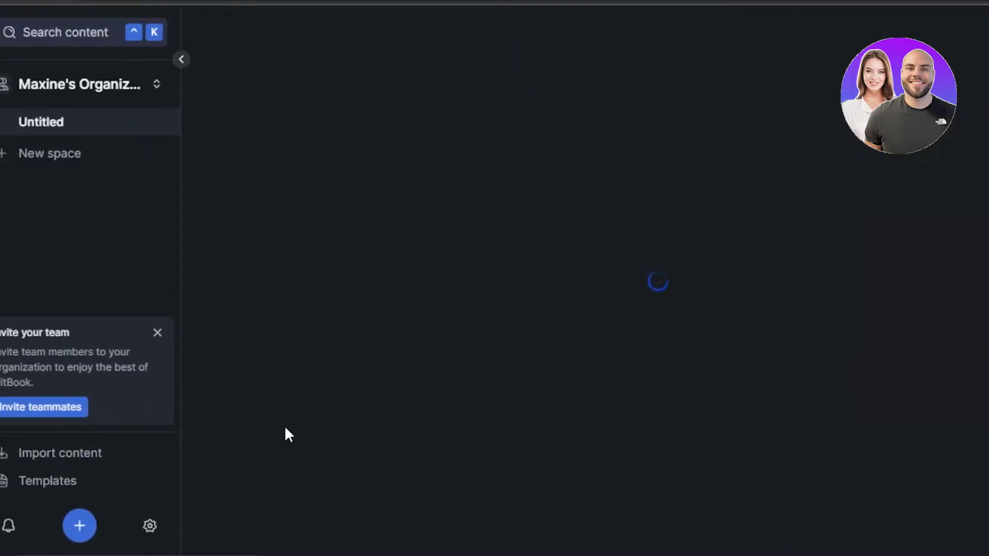
click(158, 333)
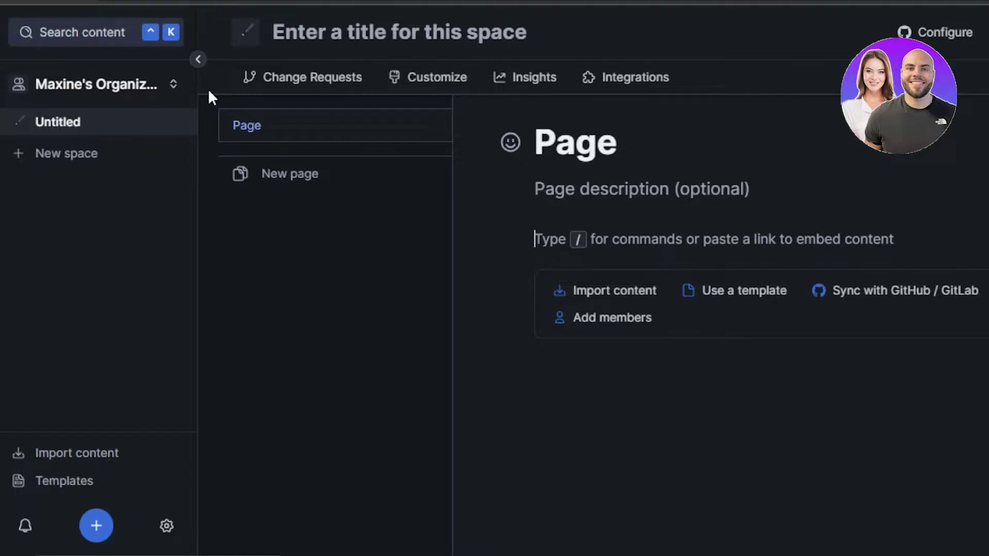
click(174, 86)
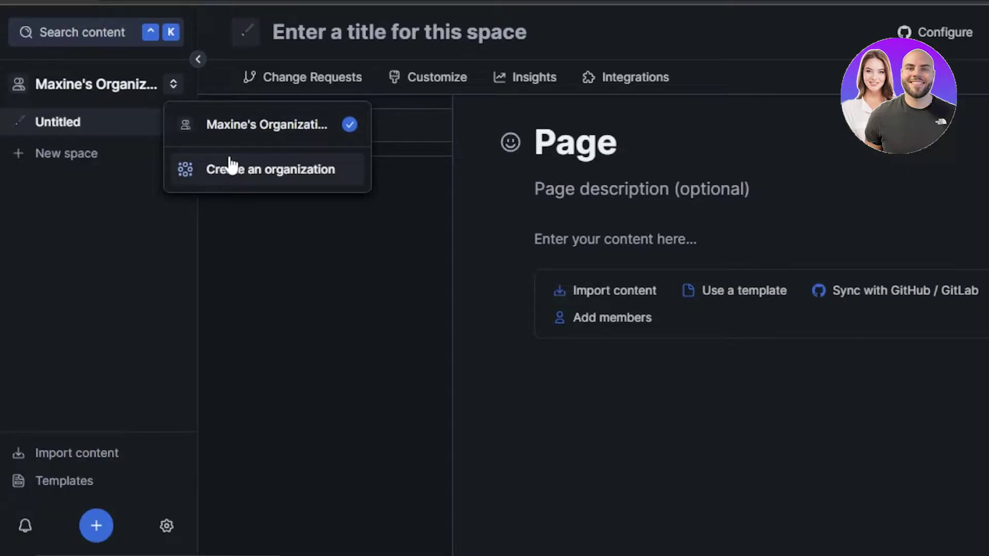
click(201, 141)
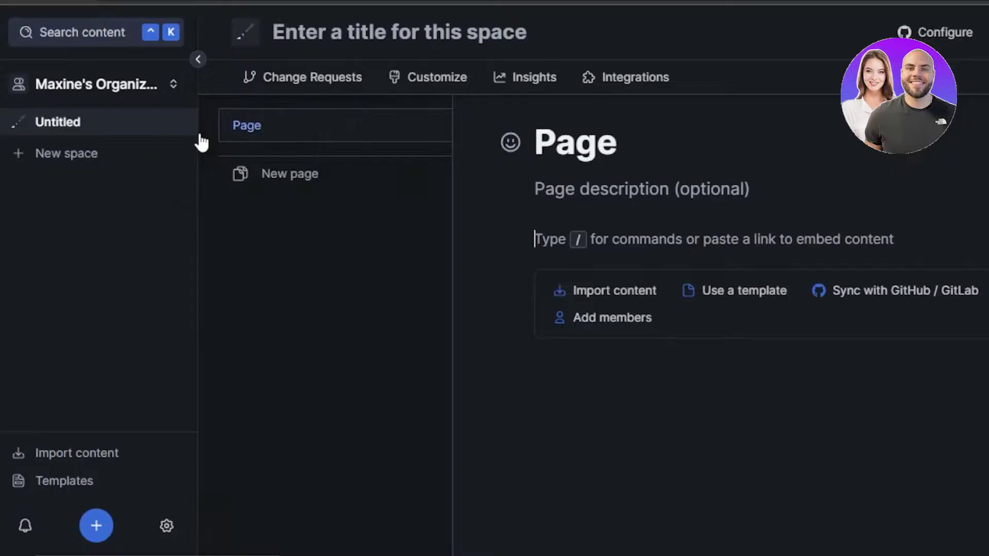
Add a new space from the sidebar and name it 'TEST 1'
click(120, 157)
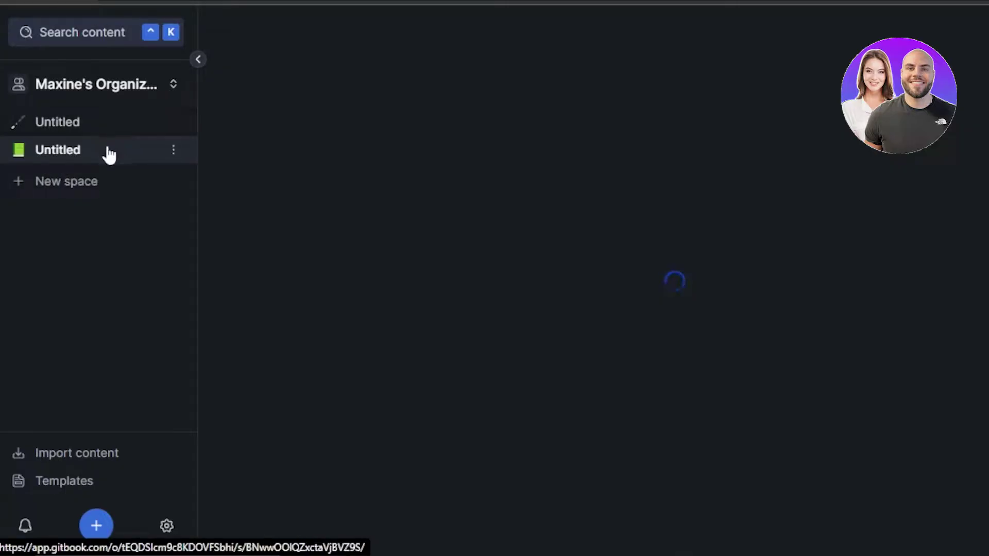
click(173, 153)
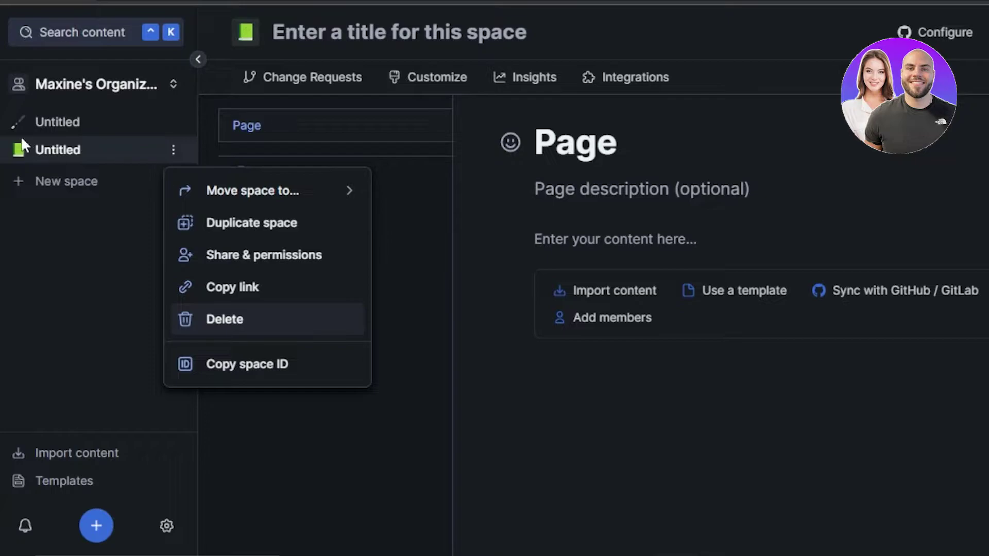
click(79, 155)
click(467, 28)
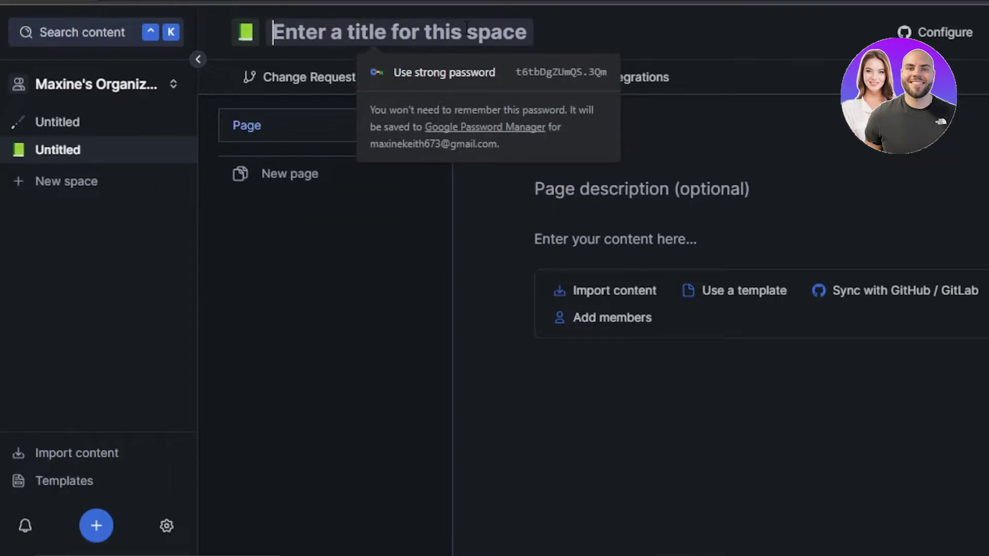
text(TEST)
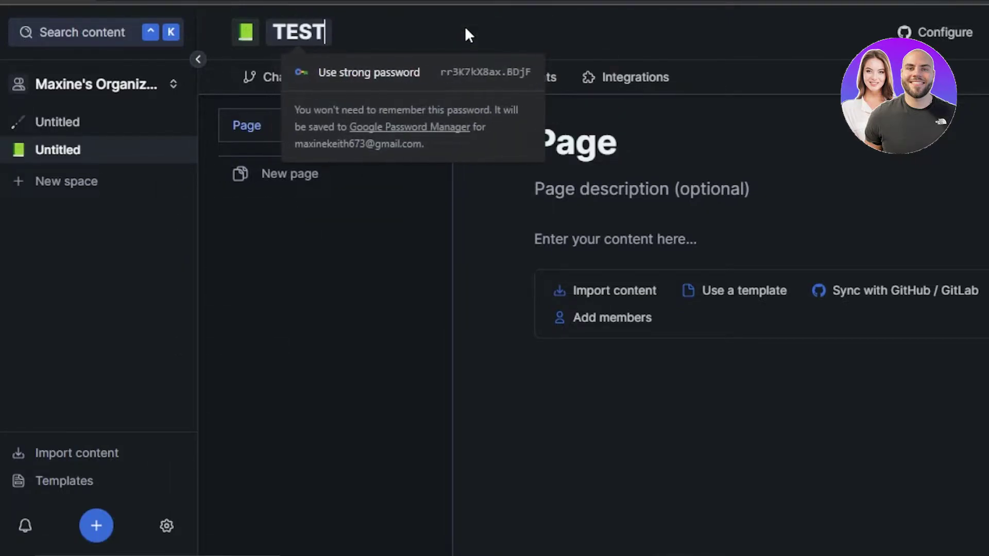
text( 1)
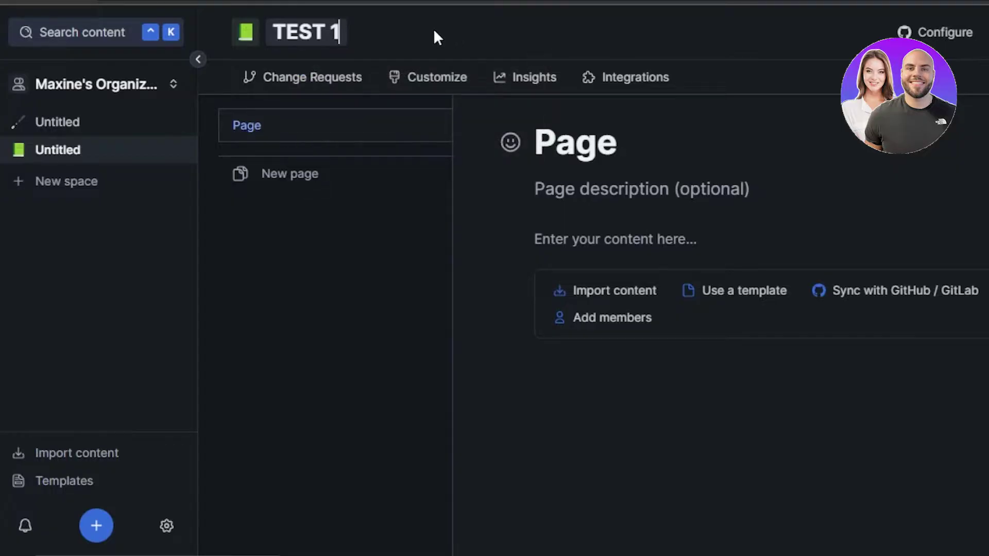
click(434, 32)
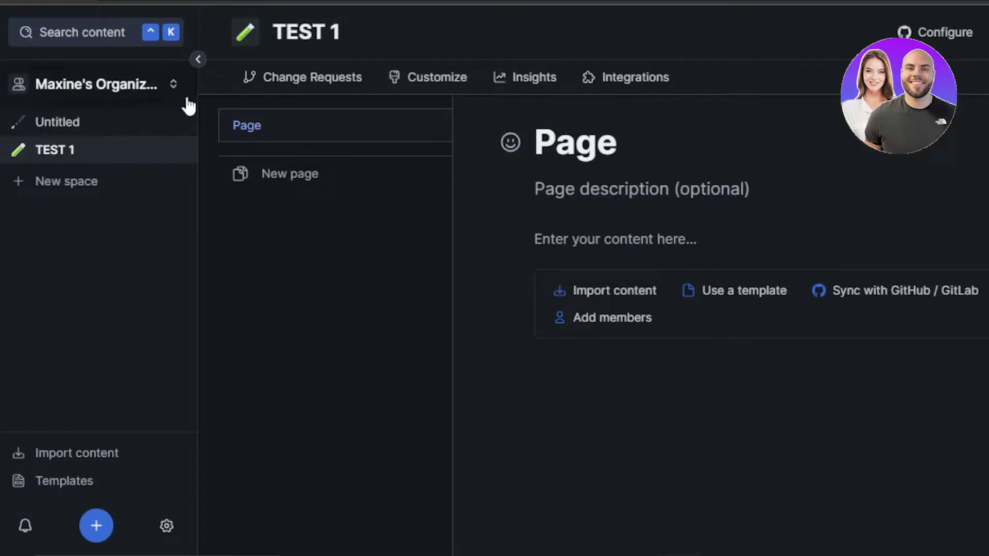
Collapse the spaces sidebar and bring up the add-new content menu
click(199, 59)
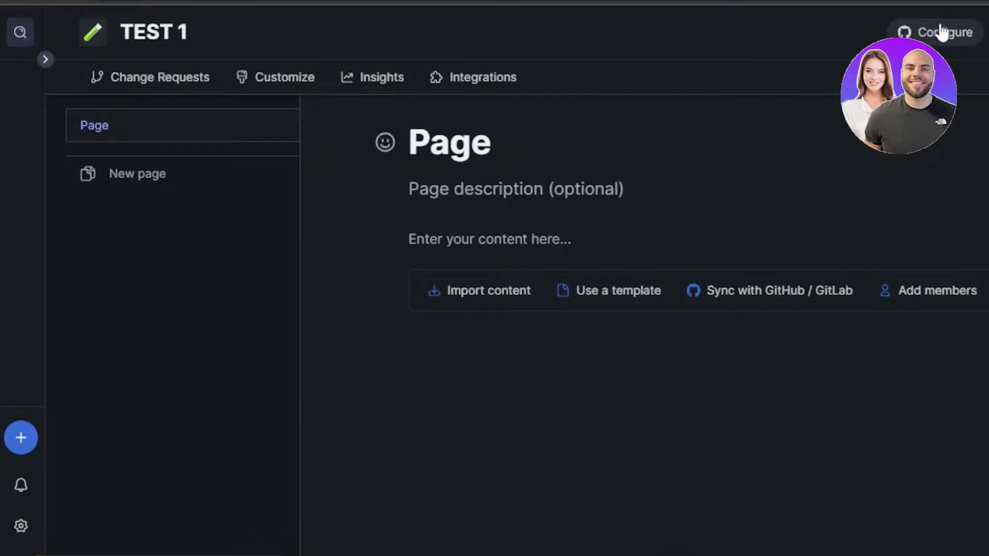
click(21, 439)
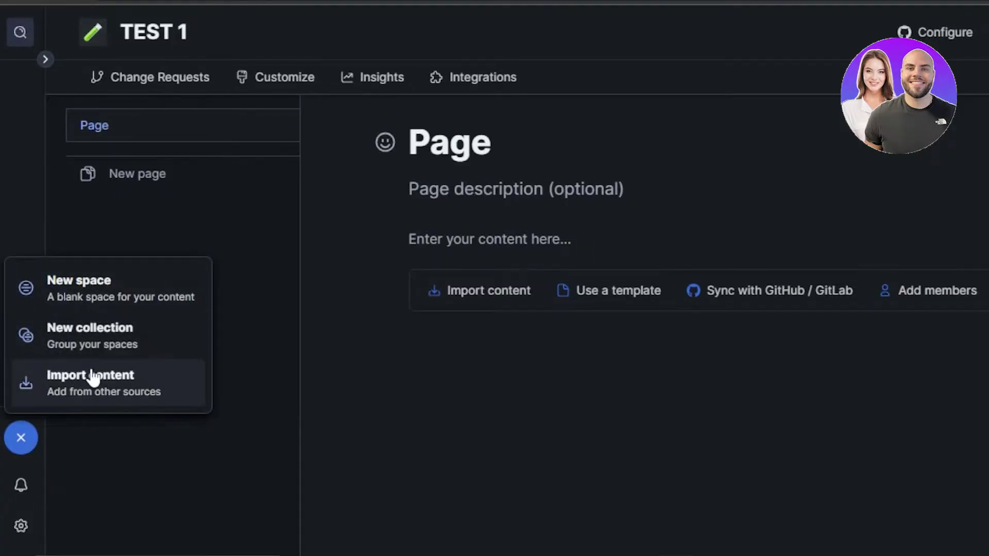
Retitle the page 'test page' and give it the description 'designing'
click(23, 190)
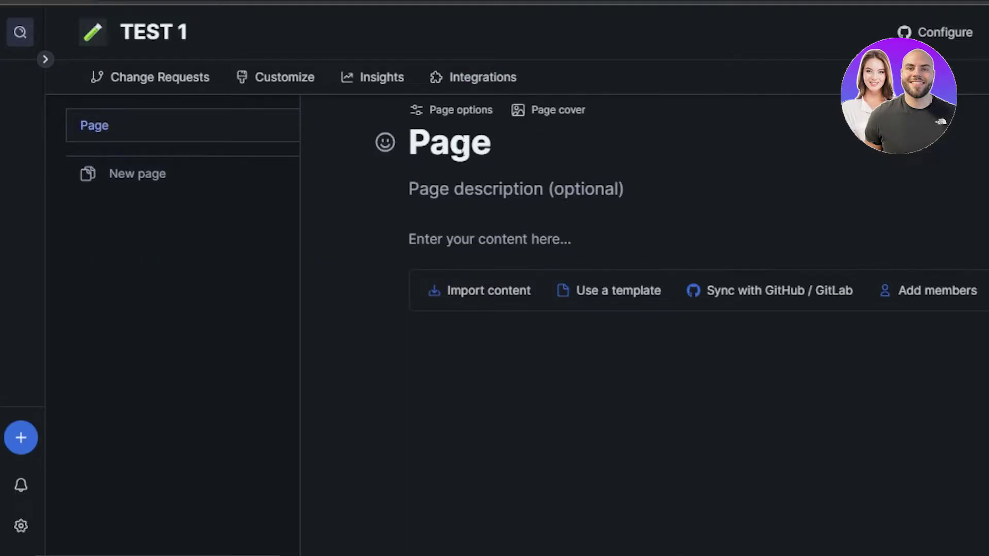
key(BackSpace)
key(BackSpace)
key(BackSpace)
key(BackSpace)
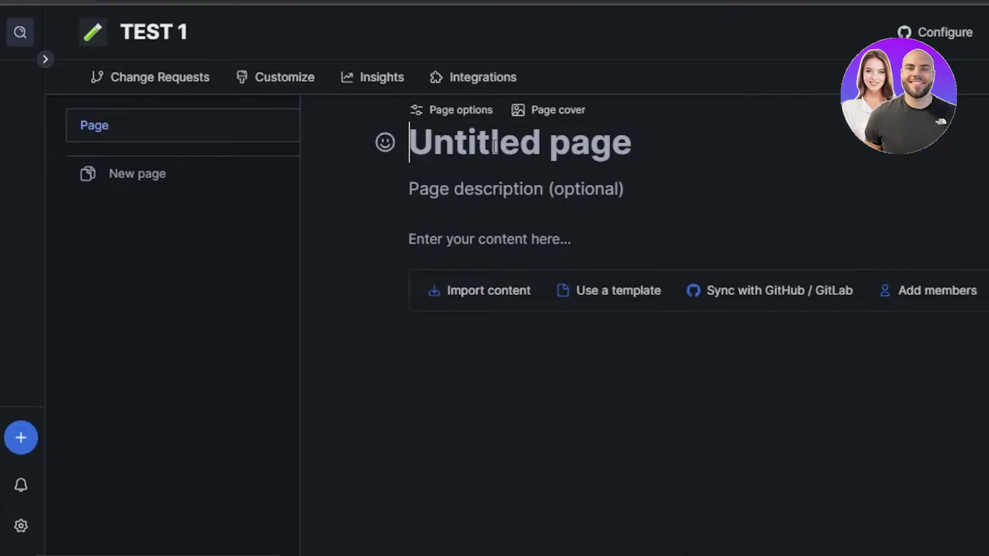
text(test page)
click(496, 185)
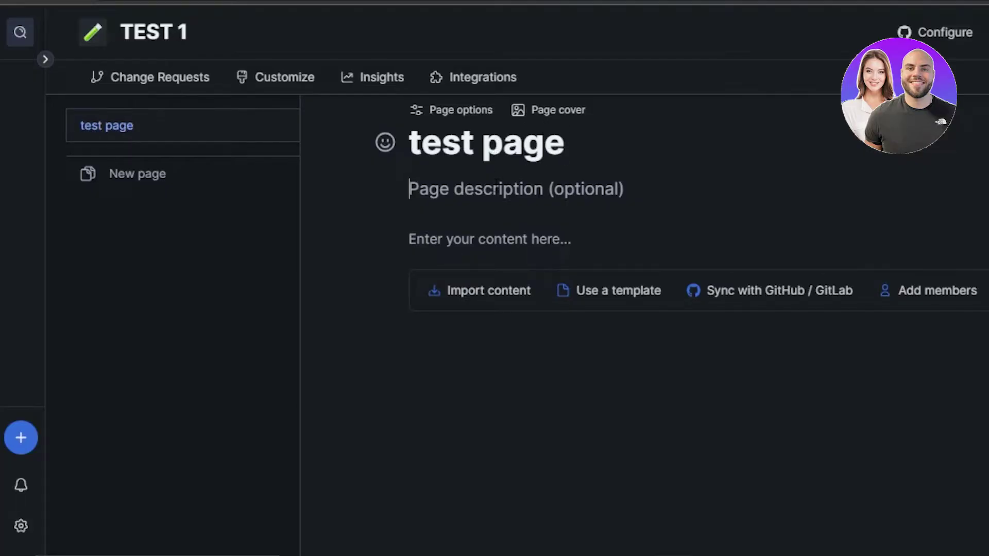
text(designing)
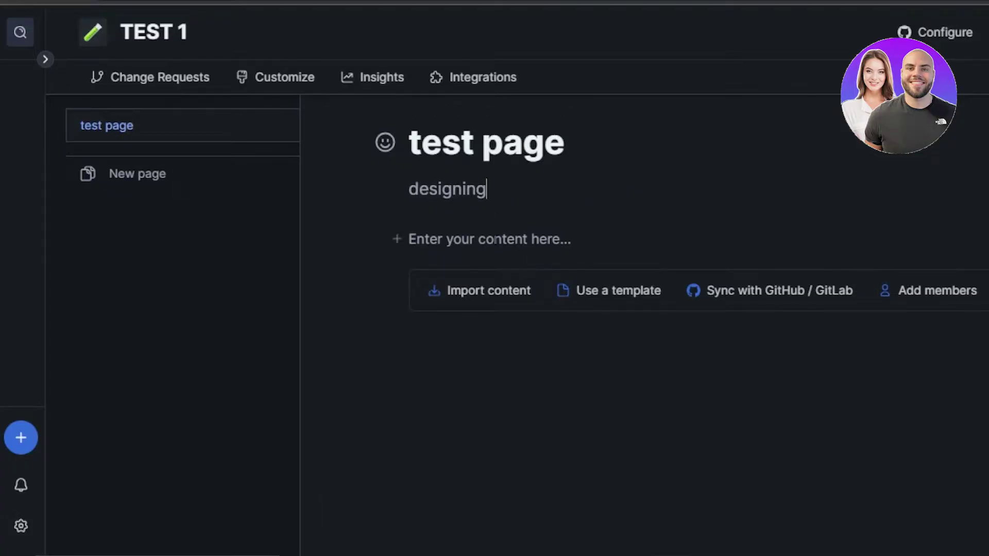
click(496, 245)
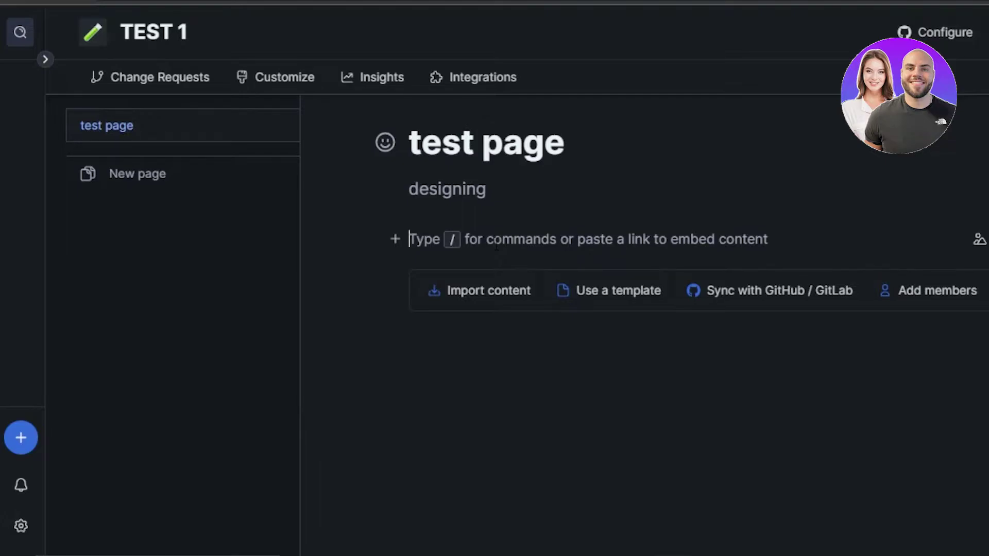
Preview the Design System template's Design Principles, Colors, Buttons and Inputs pages, then apply it
click(602, 298)
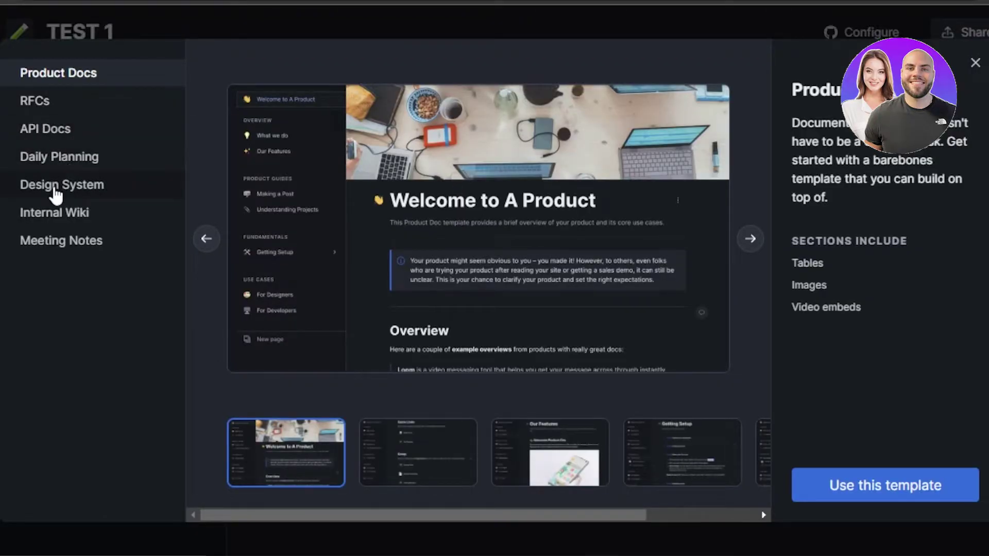
click(77, 190)
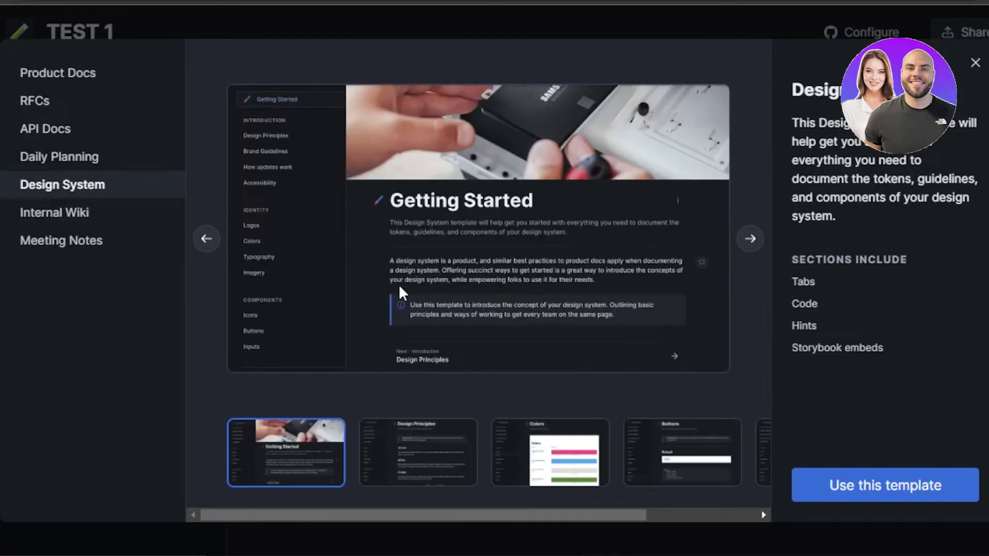
click(430, 439)
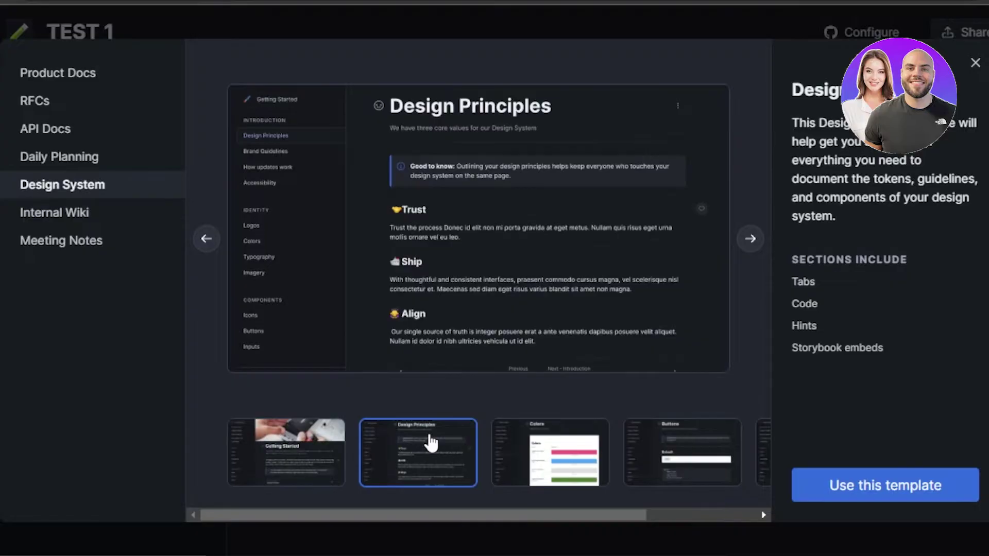
click(597, 466)
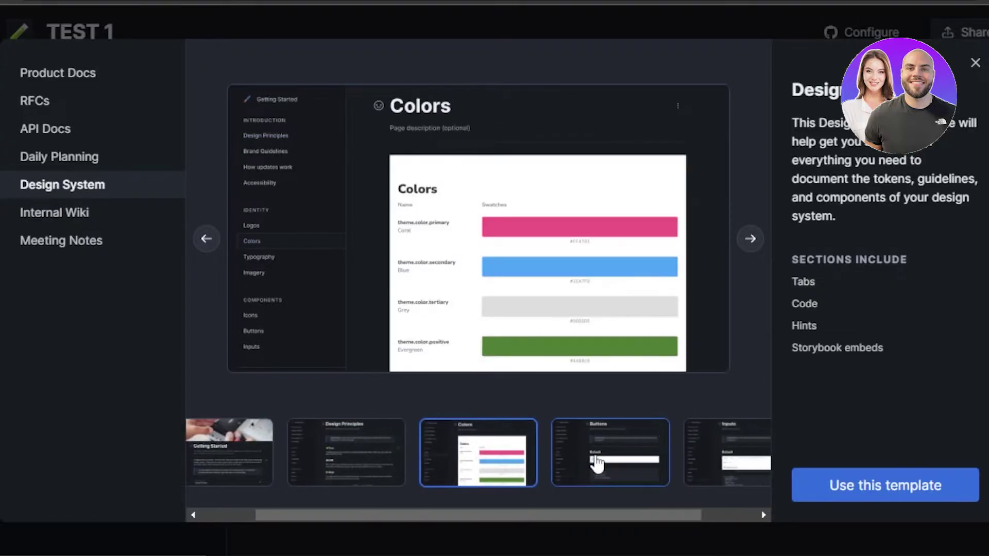
click(638, 454)
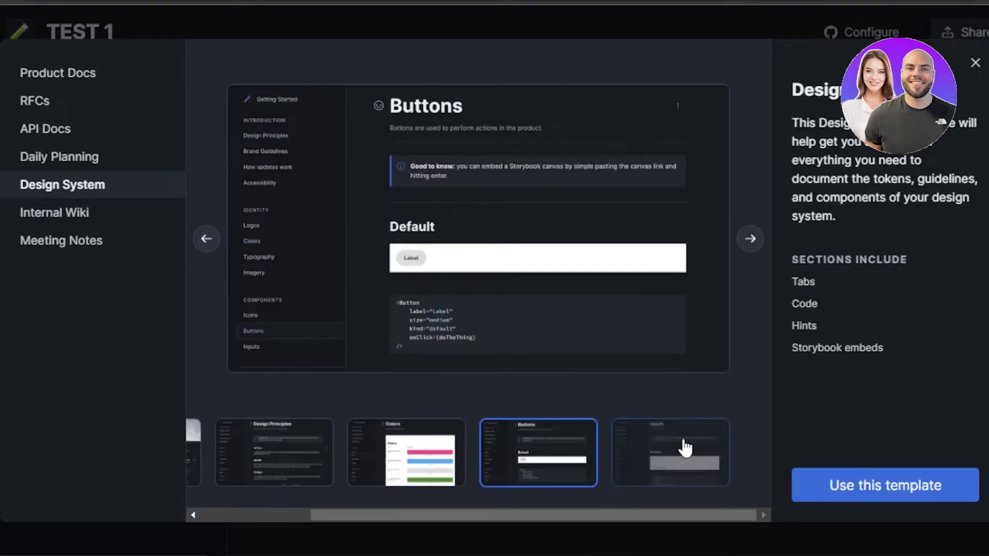
click(670, 448)
click(294, 471)
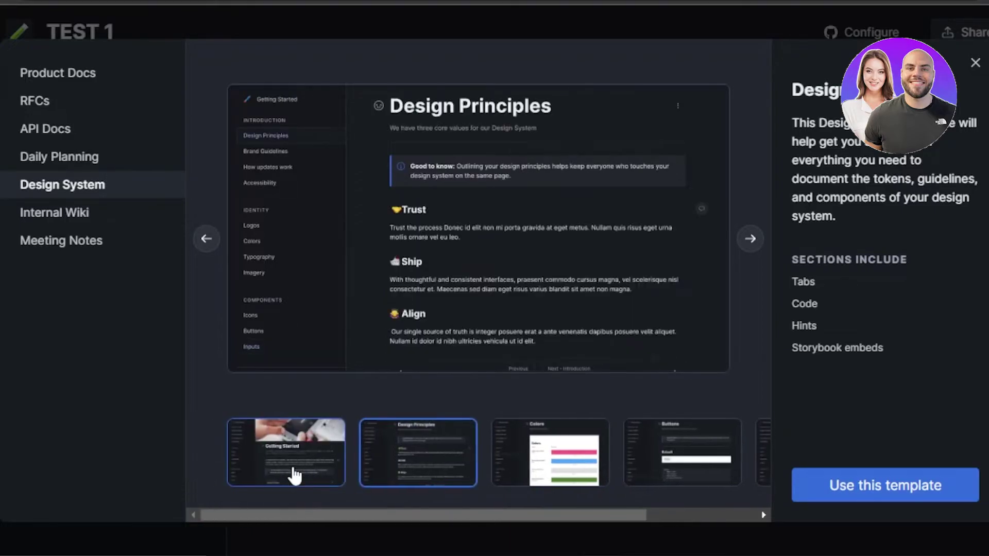
click(254, 462)
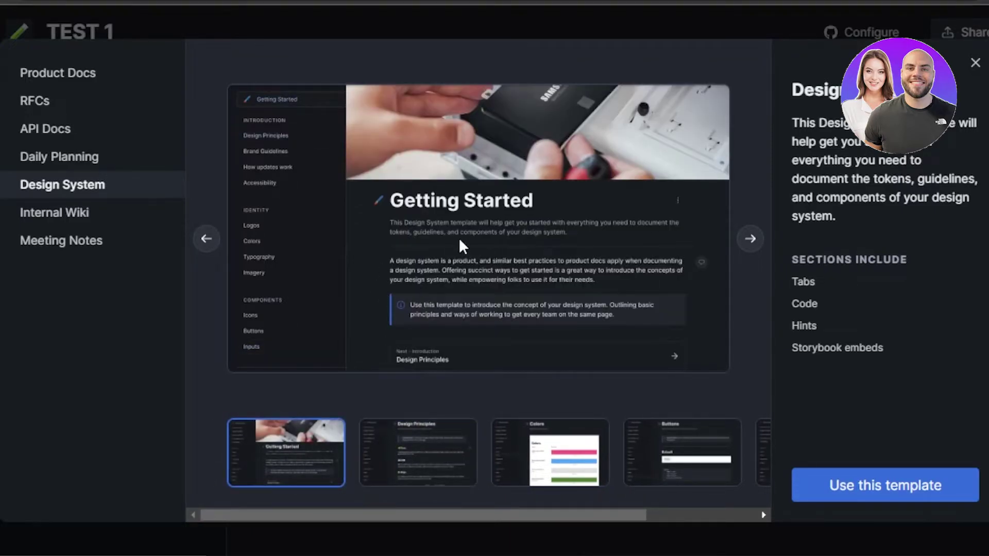
click(873, 495)
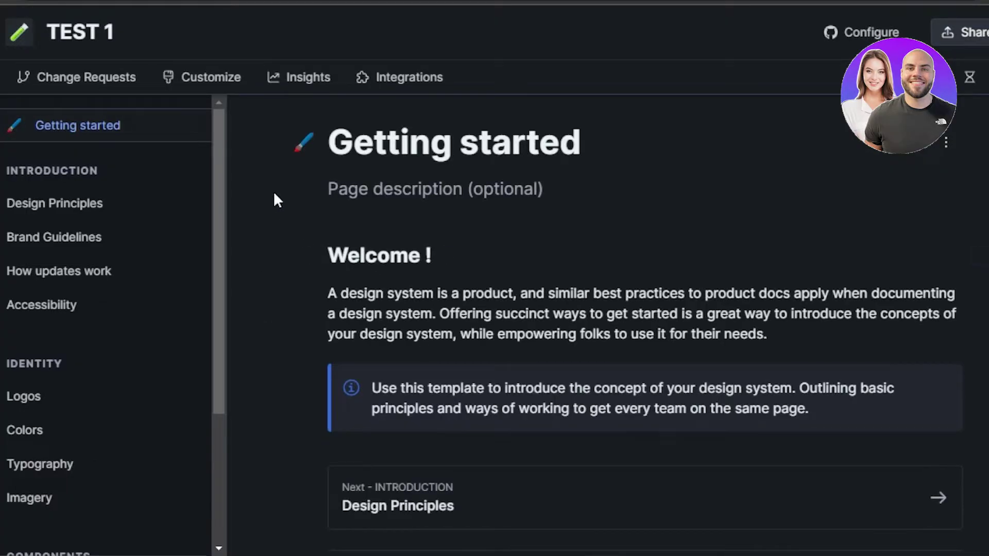
drag(224, 166, 214, 335)
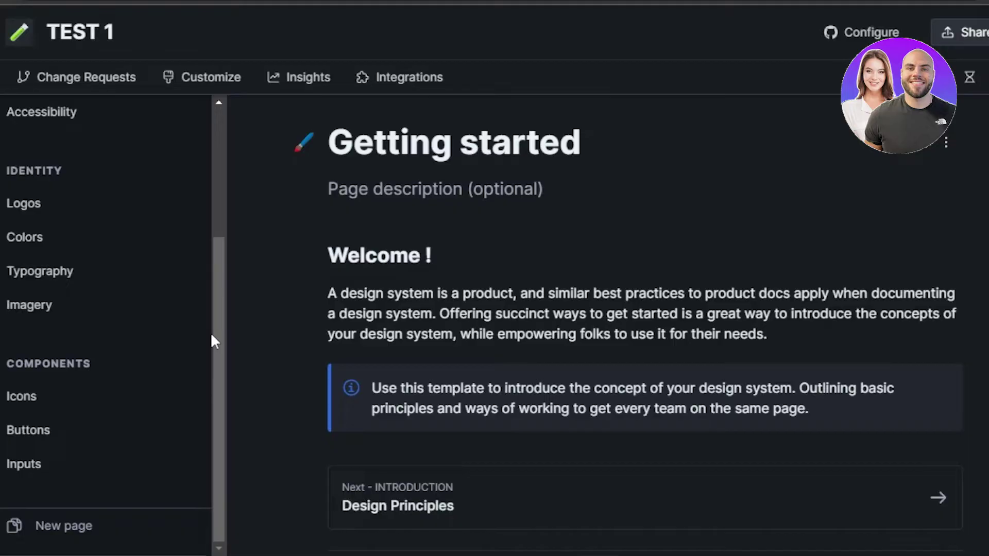
scroll(643, 309, down, 2)
scroll(629, 324, up, 2)
drag(221, 335, 202, 207)
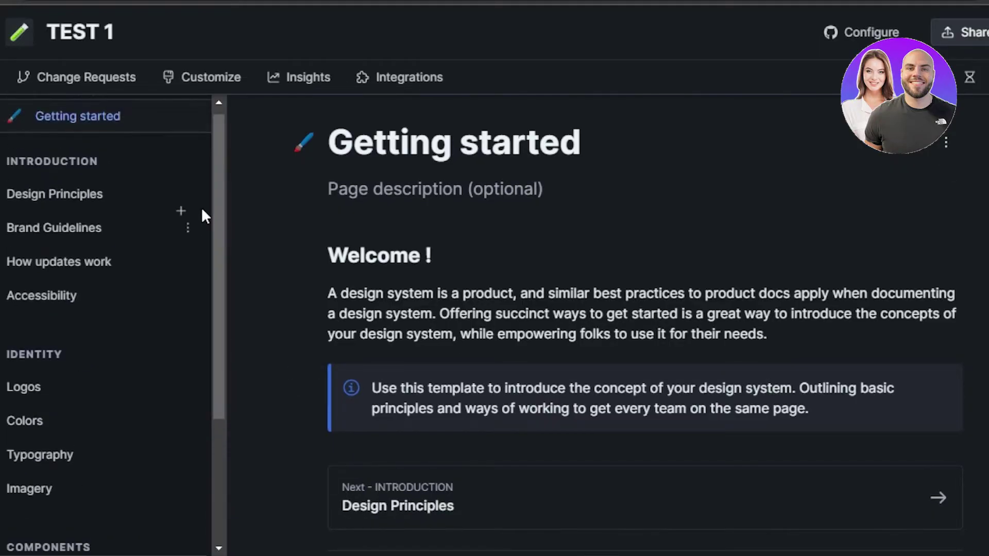
mouse_move(293, 179)
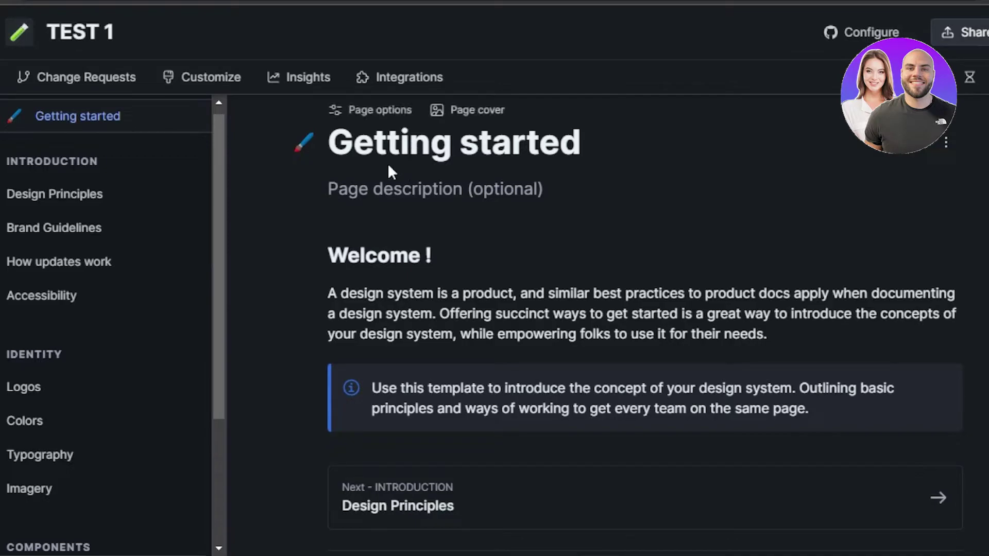
Enter 'test 2' as the Getting started page description and scroll down the page
click(576, 149)
click(592, 152)
click(373, 205)
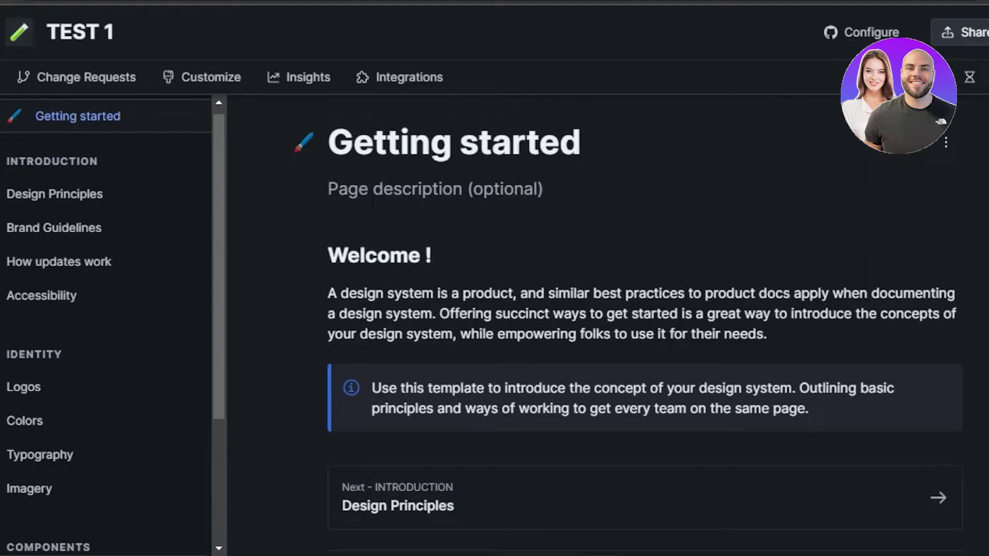
click(359, 191)
text(t)
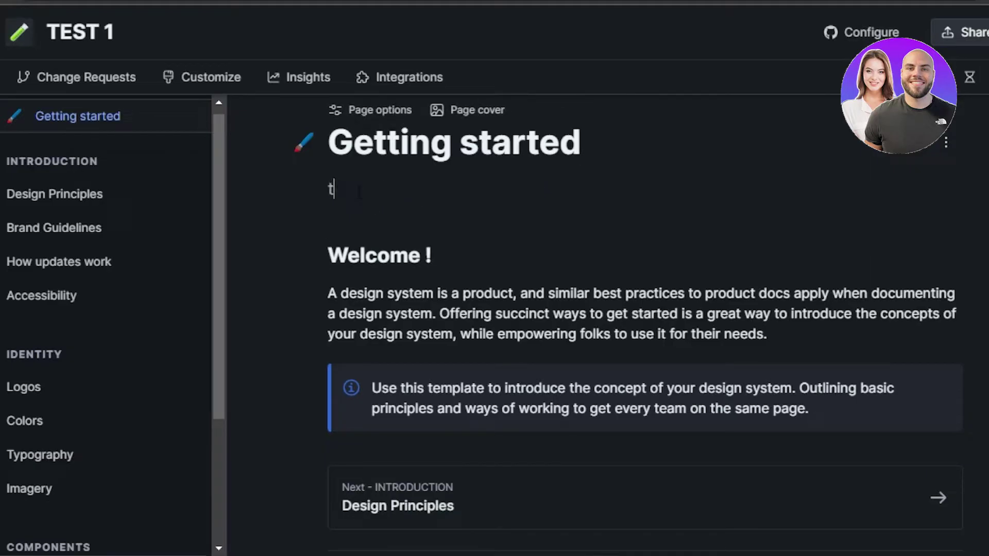
text(est 2)
drag(391, 187, 326, 189)
click(386, 188)
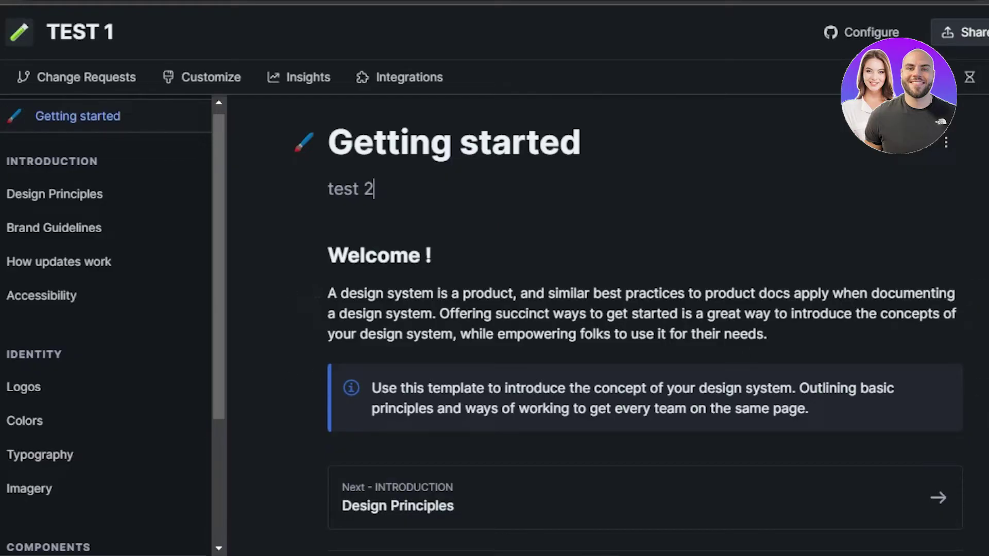
scroll(552, 407, down, 2)
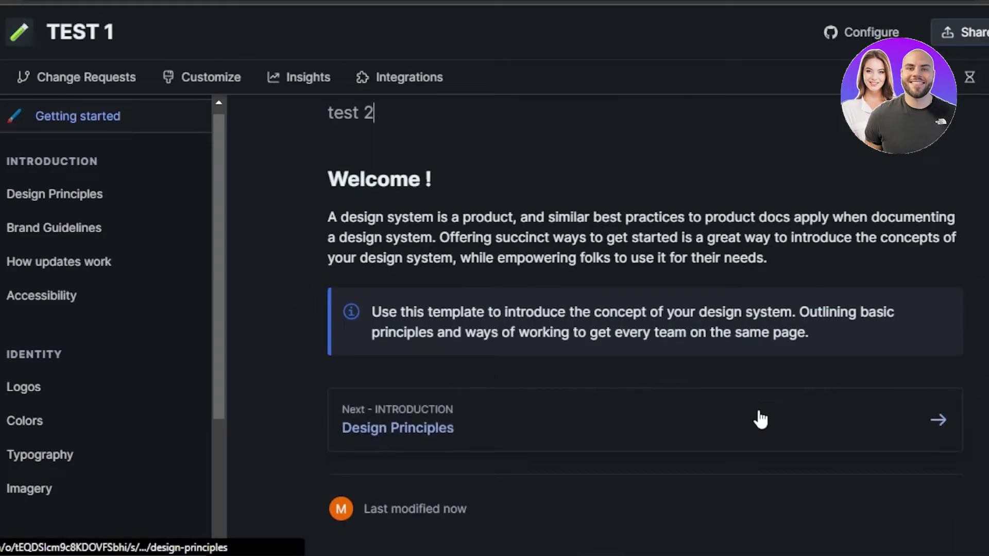
On Design Principles, delete 'vel eu leo.' from the end of the Trust paragraph
click(933, 427)
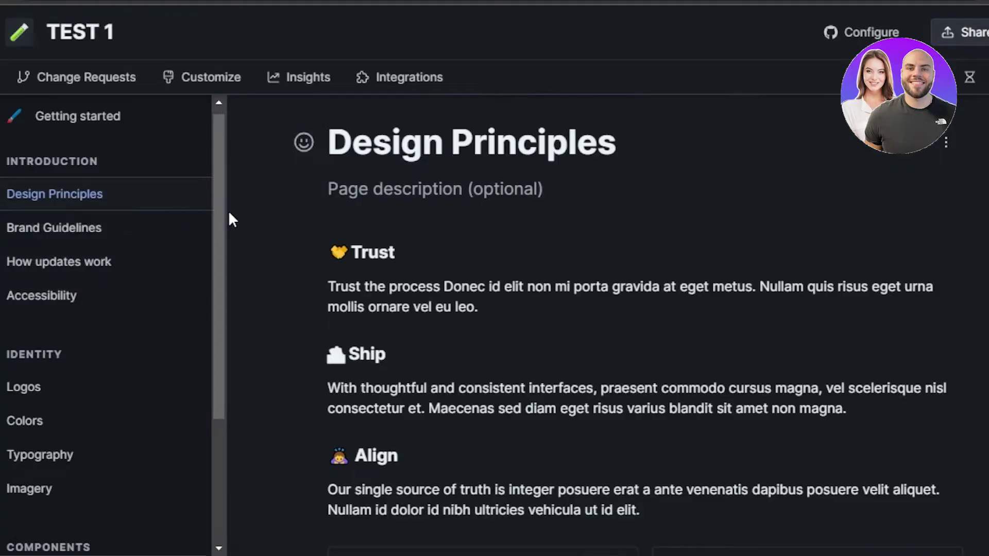
scroll(593, 324, down, 3)
scroll(593, 325, up, 3)
click(478, 307)
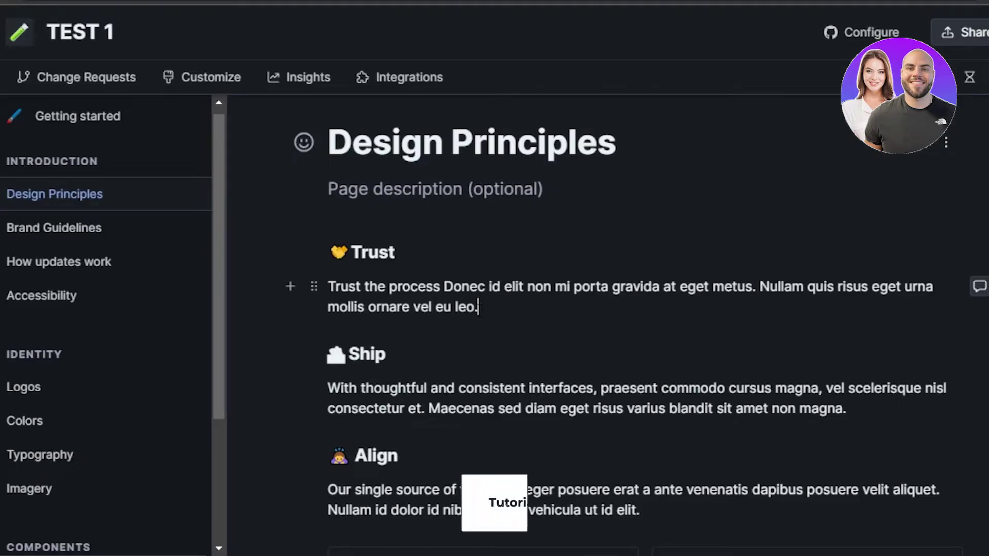
key(BackSpace)
key(BackSpace)
key(BackSpace)
key(BackSpace)
key(BackSpace)
key(BackSpace)
key(BackSpace)
key(BackSpace)
key(BackSpace)
key(BackSpace)
key(BackSpace)
key(BackSpace)
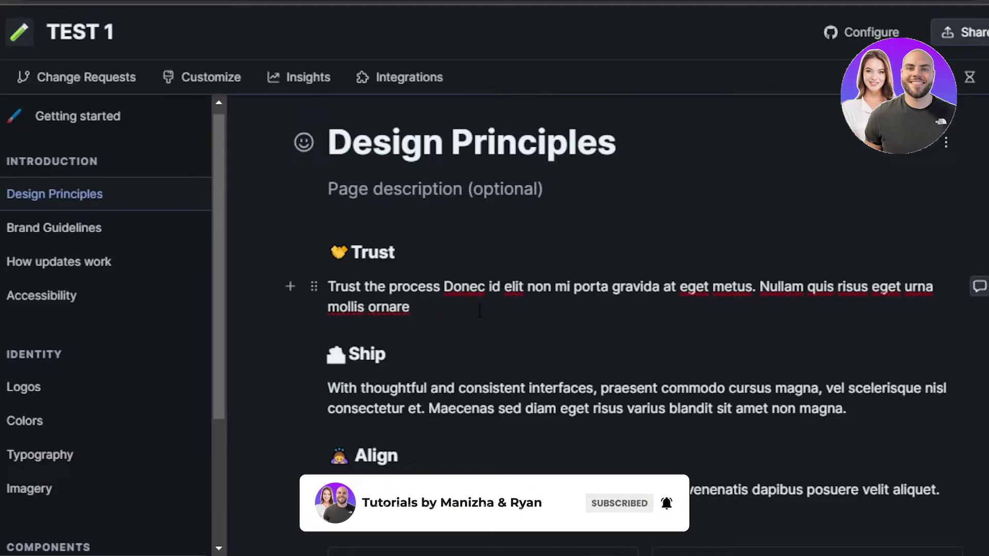
click(211, 80)
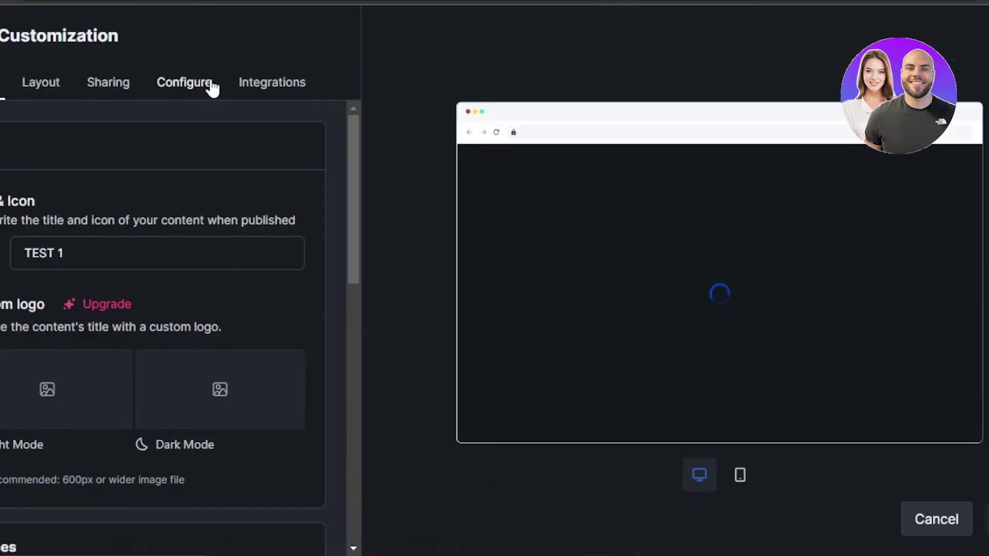
drag(353, 197, 351, 270)
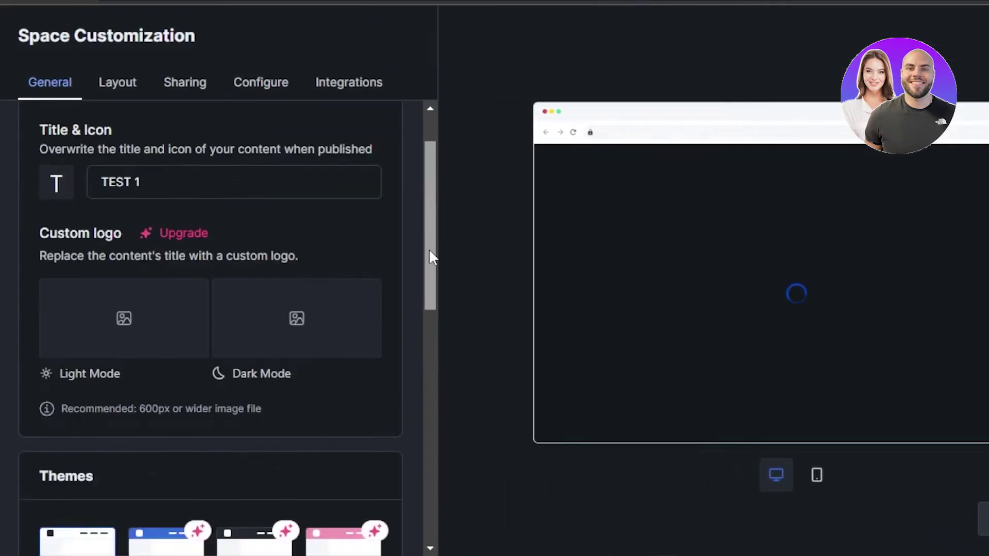
drag(431, 278, 435, 161)
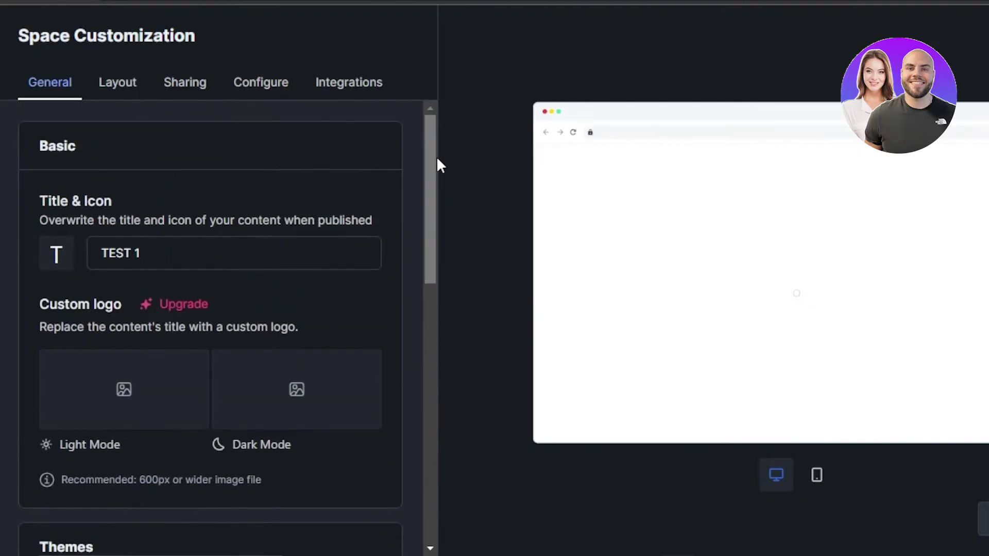
click(328, 94)
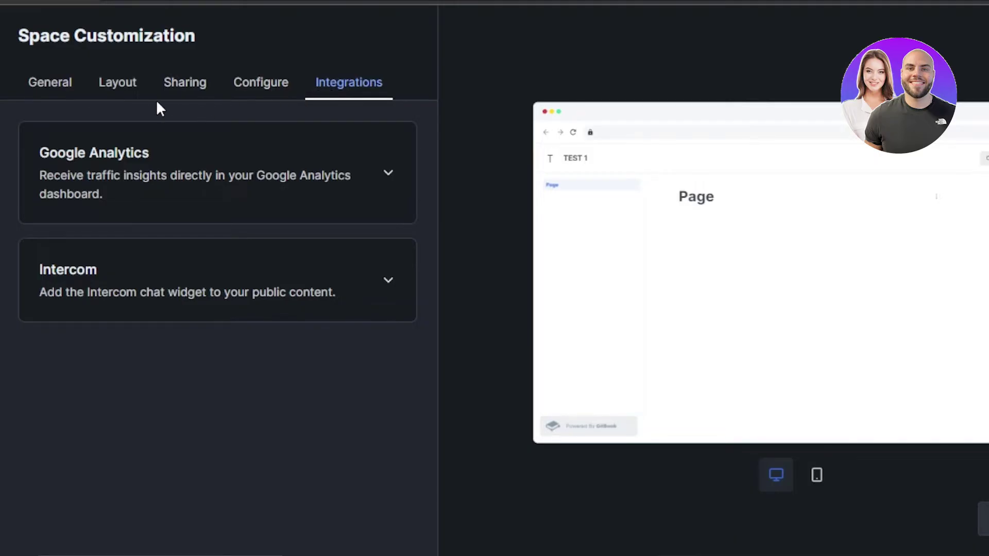
click(172, 98)
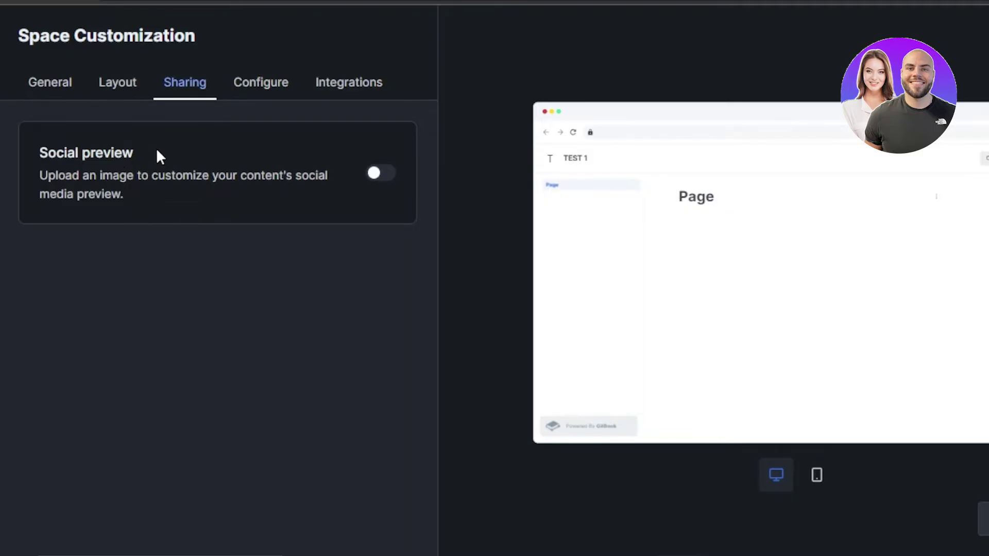
click(95, 99)
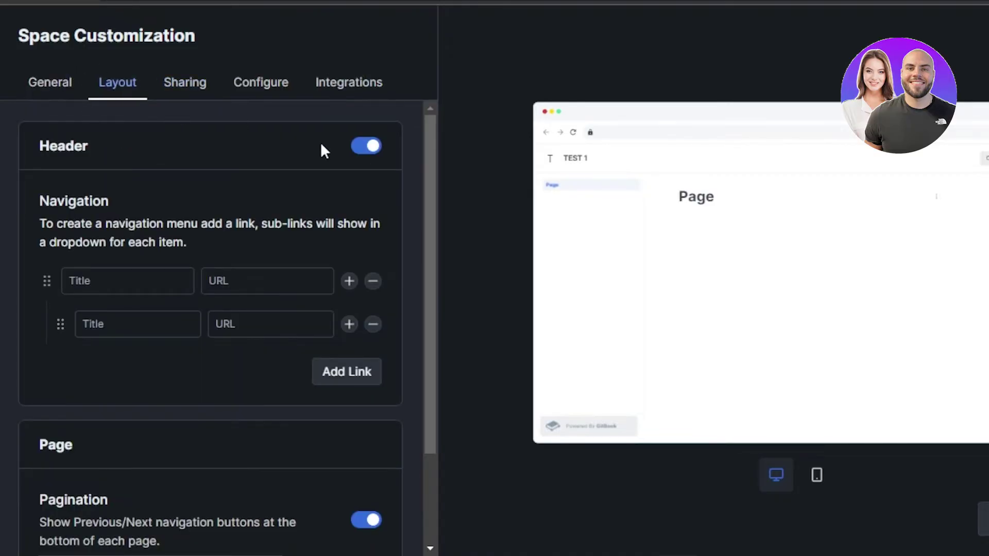
drag(428, 146, 426, 404)
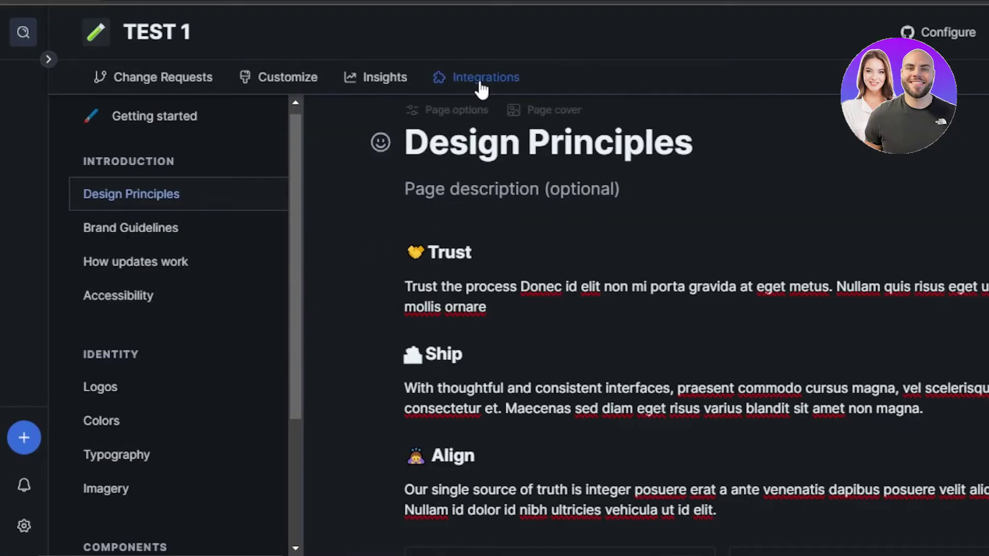
Open the Integrations catalogue and scroll through its Discover list
click(446, 84)
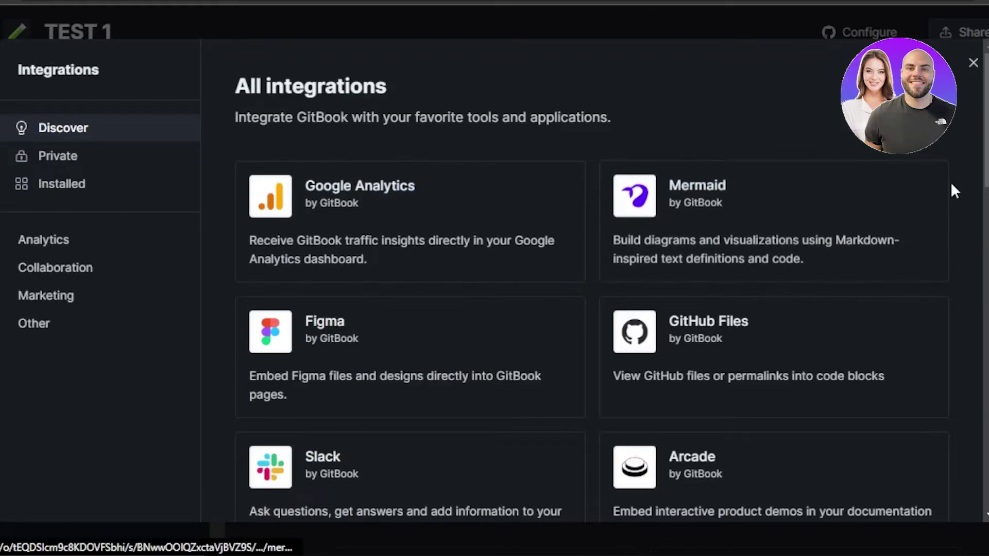
scroll(985, 132, down, 6)
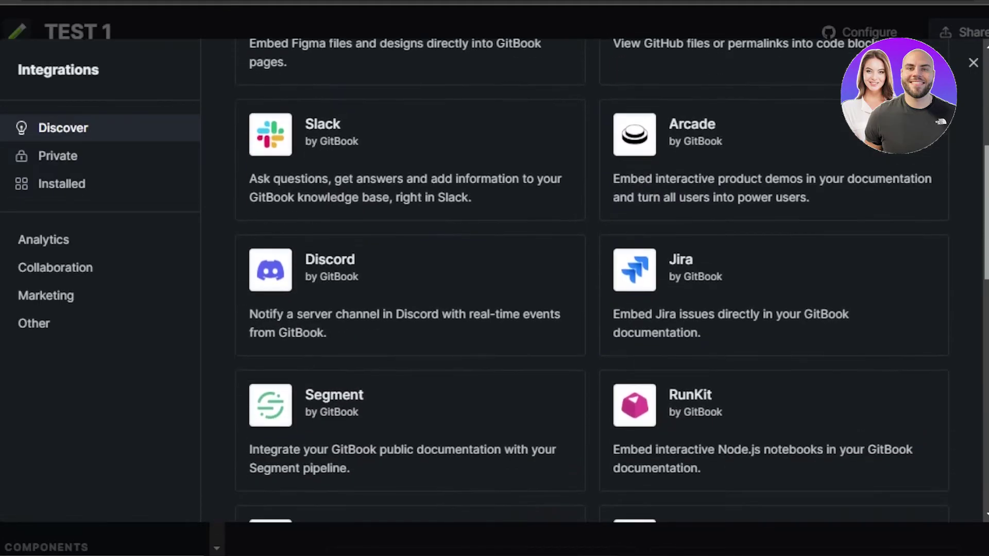
scroll(612, 281, down, 3)
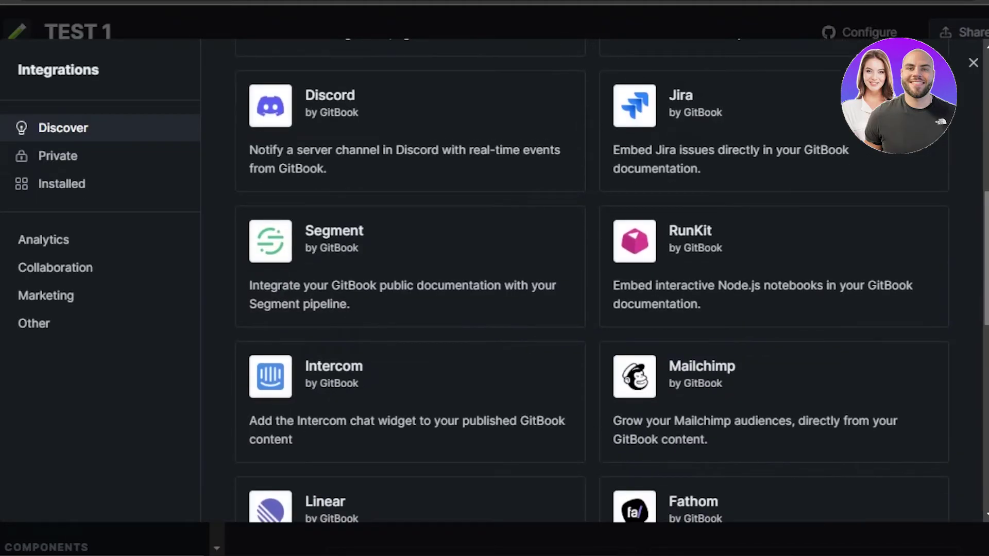
scroll(612, 281, down, 10)
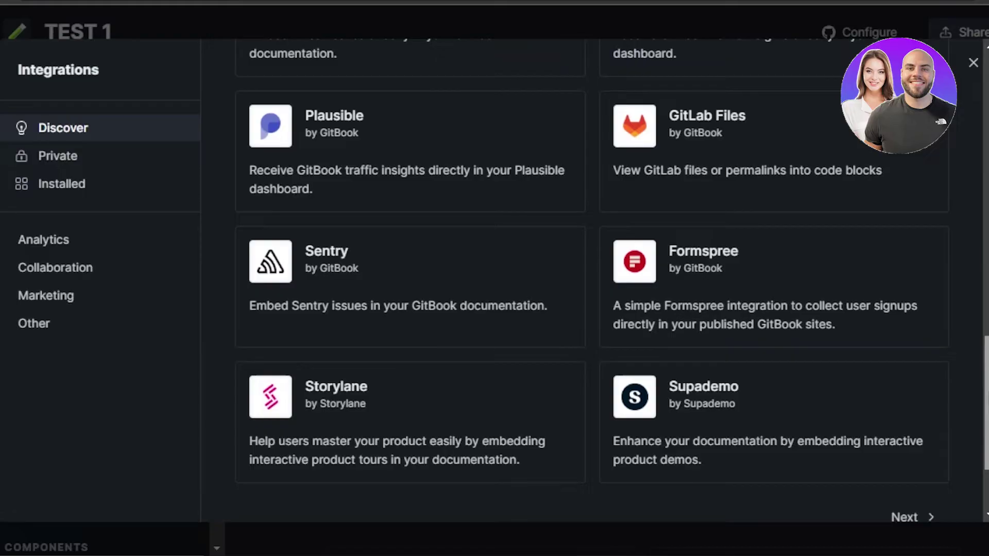
scroll(612, 281, down, 2)
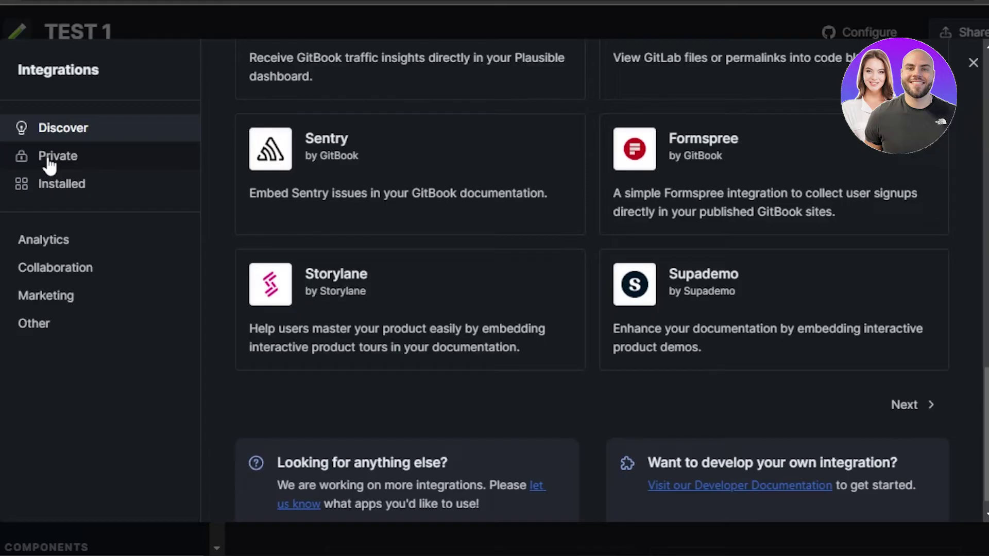
Close the Integrations catalogue and scroll the page back into view
click(973, 63)
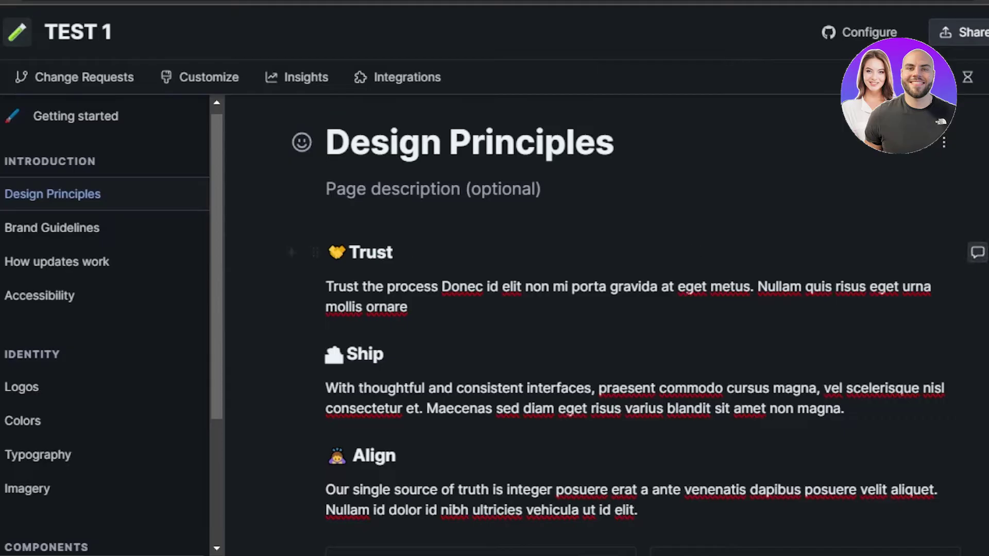
scroll(666, 162, down, 4)
scroll(665, 163, up, 4)
scroll(217, 264, down, 1)
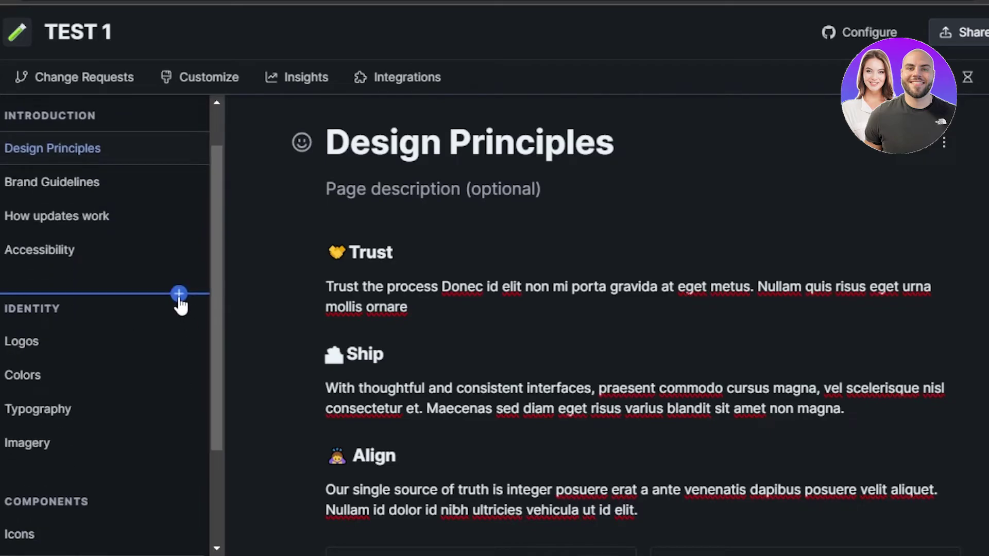
Insert a blank page after Accessibility under Introduction, then delete it
click(179, 294)
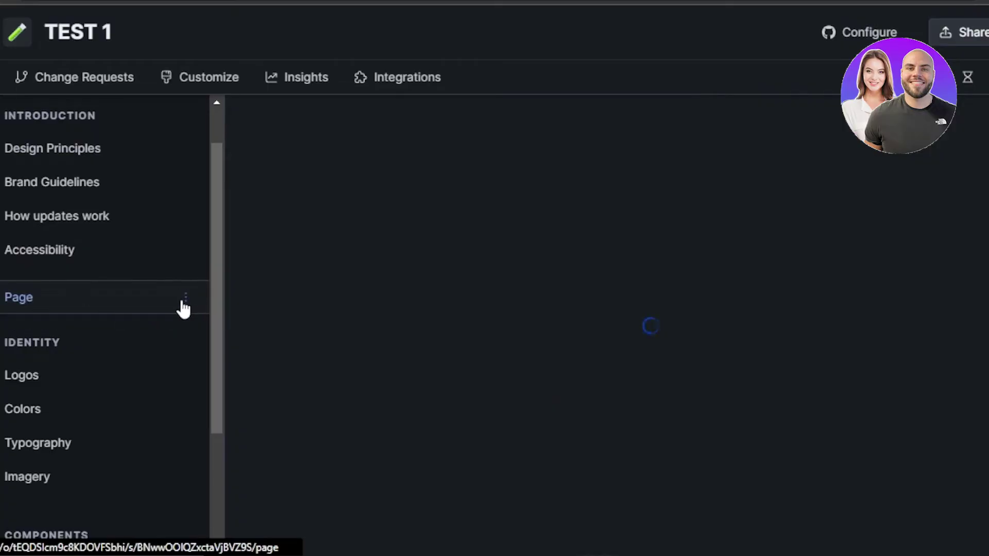
click(185, 301)
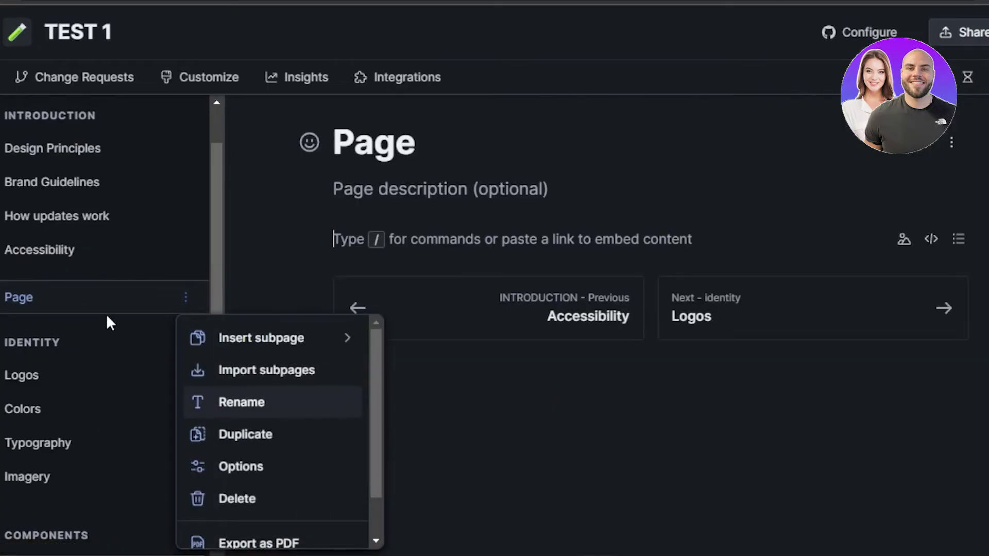
click(252, 502)
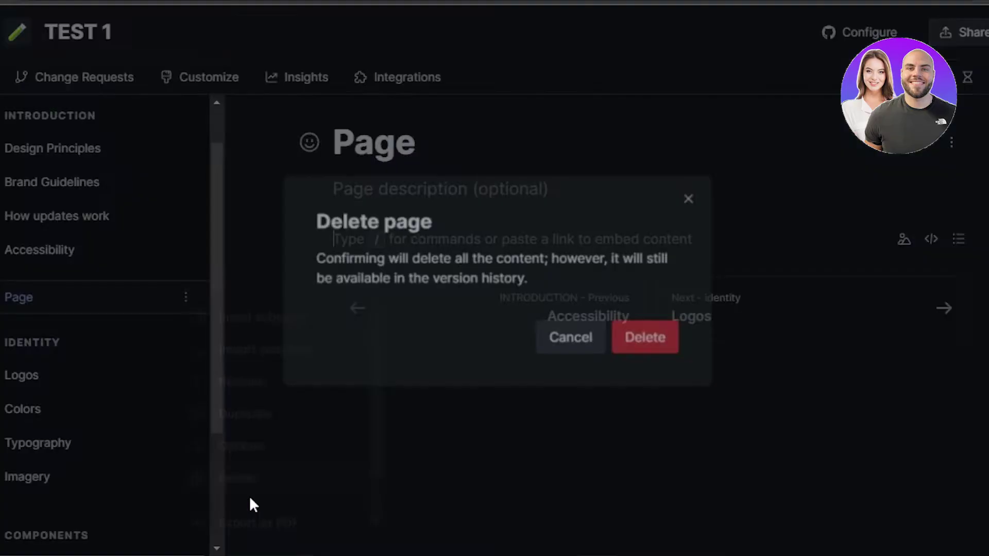
click(652, 341)
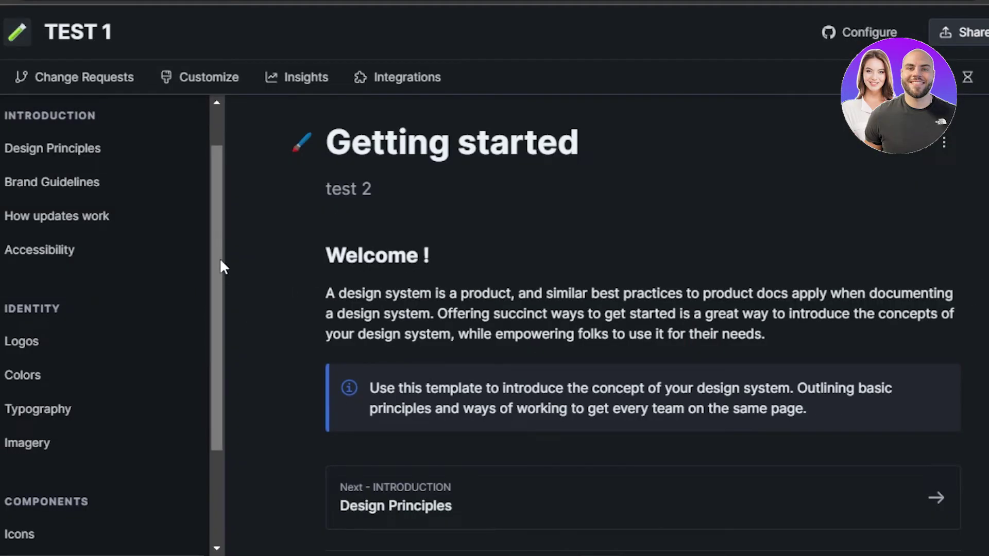
drag(219, 257, 215, 130)
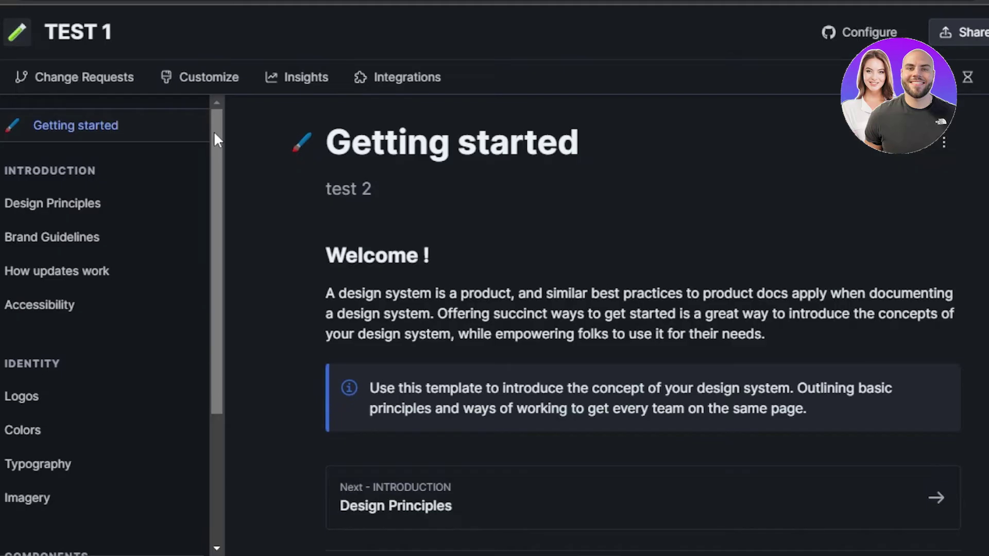
click(276, 81)
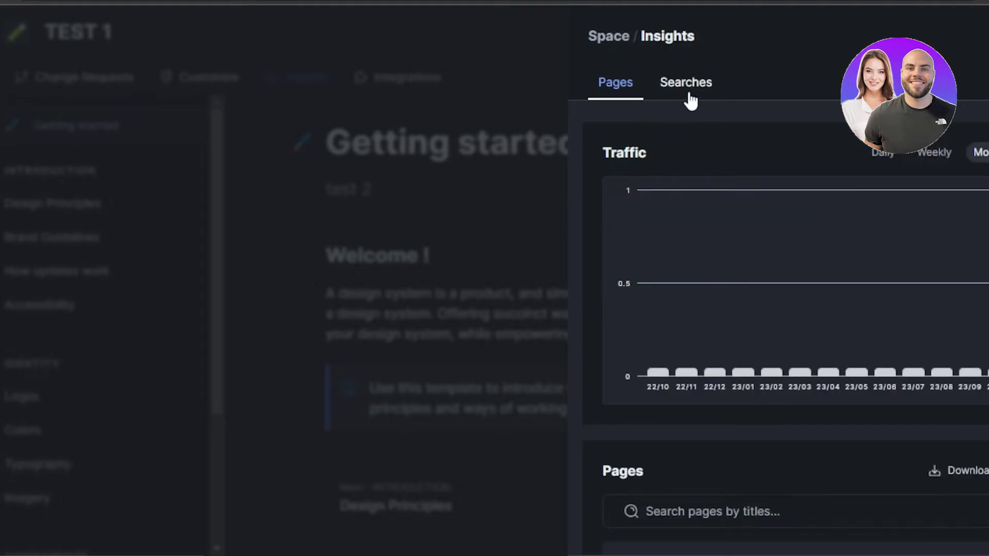
scroll(786, 328, down, 8)
scroll(786, 327, up, 8)
scroll(786, 328, down, 2)
scroll(786, 327, down, 6)
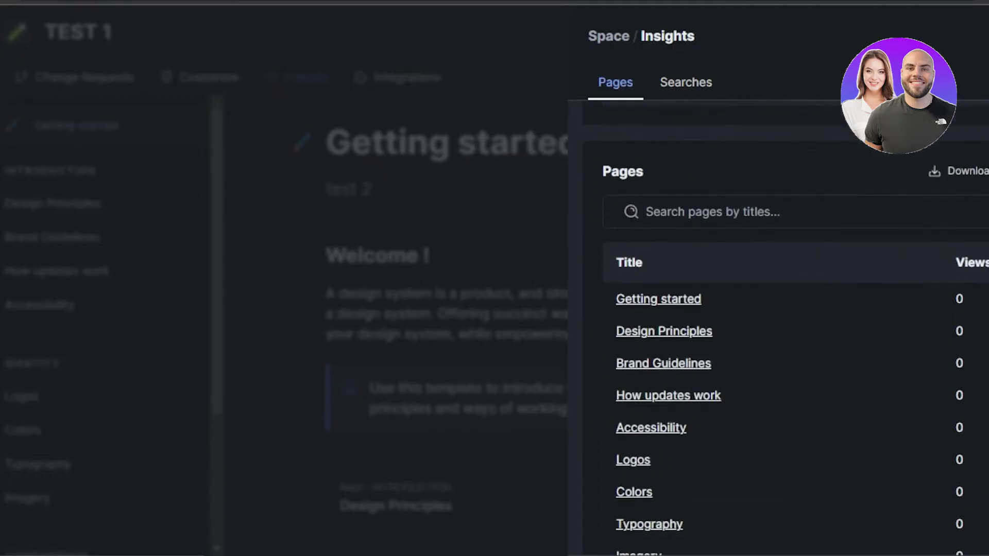
scroll(786, 328, up, 8)
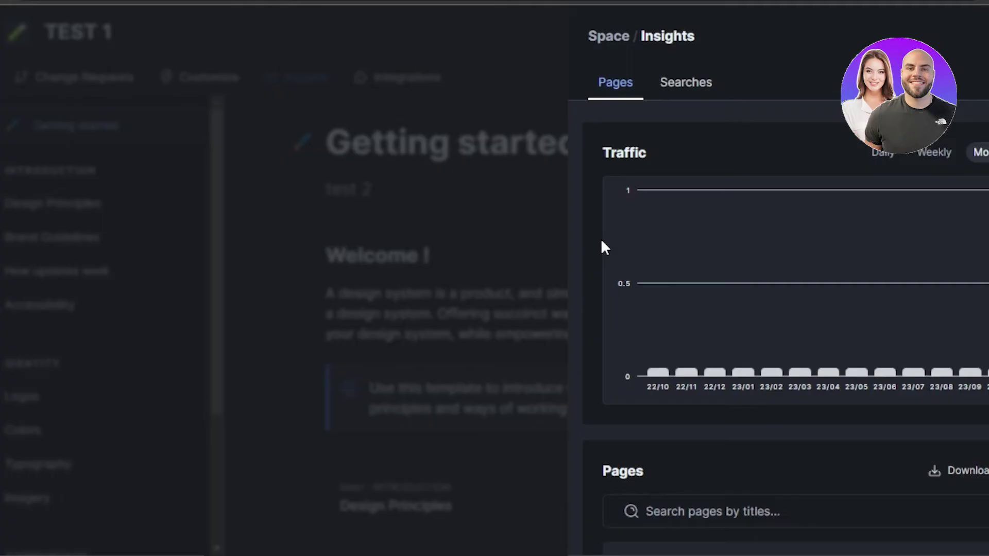
Leave Insights, glance at the organization list, and open the Untitled space from the sidebar
click(536, 58)
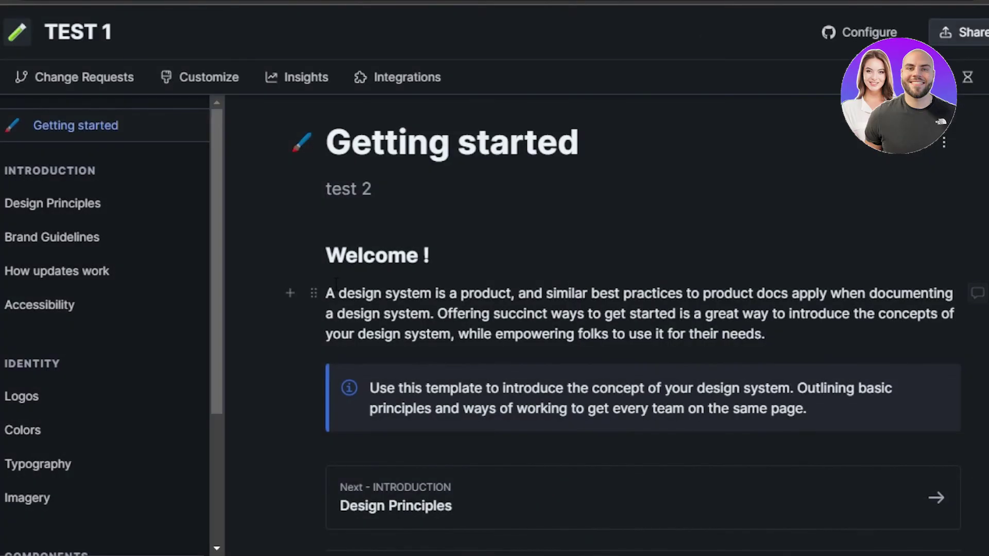
click(10, 61)
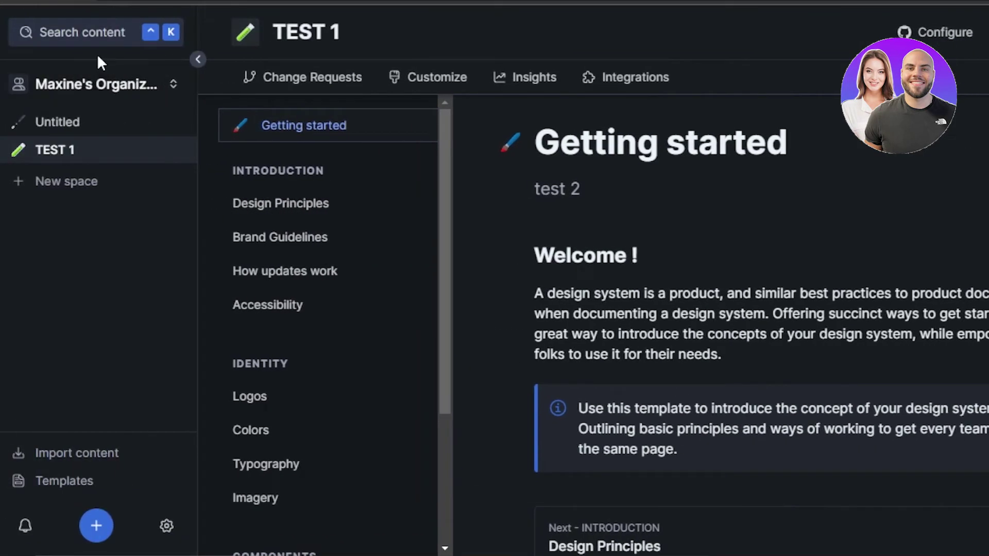
click(173, 84)
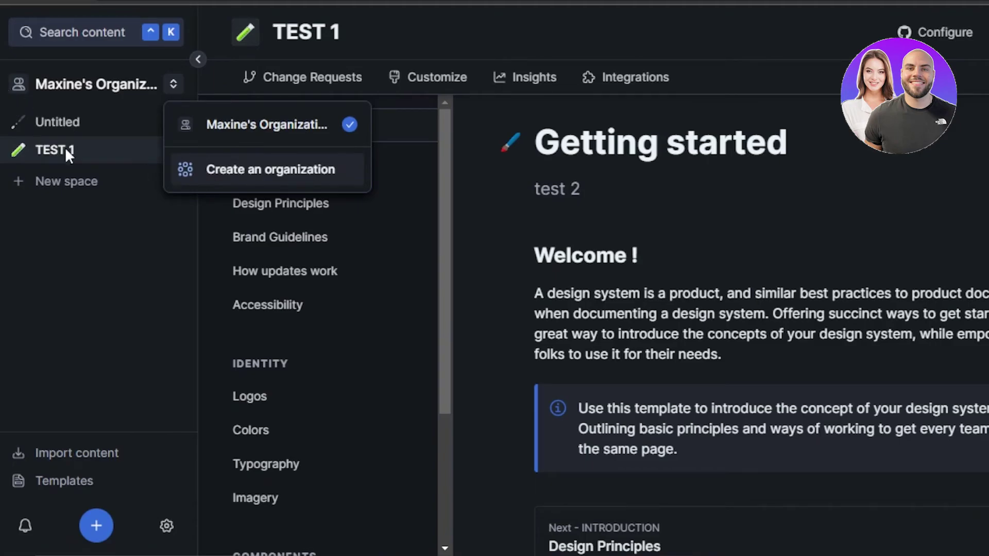
click(497, 43)
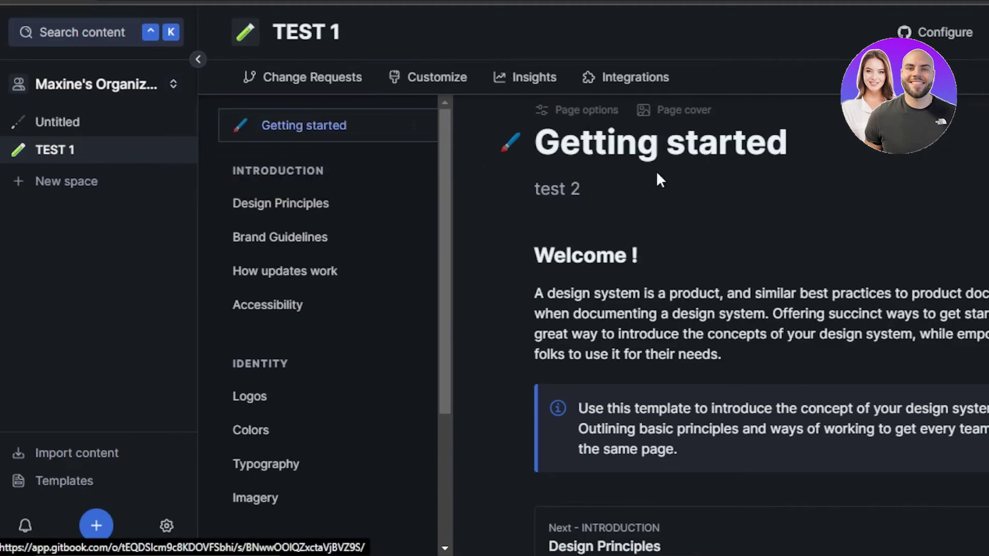
click(78, 135)
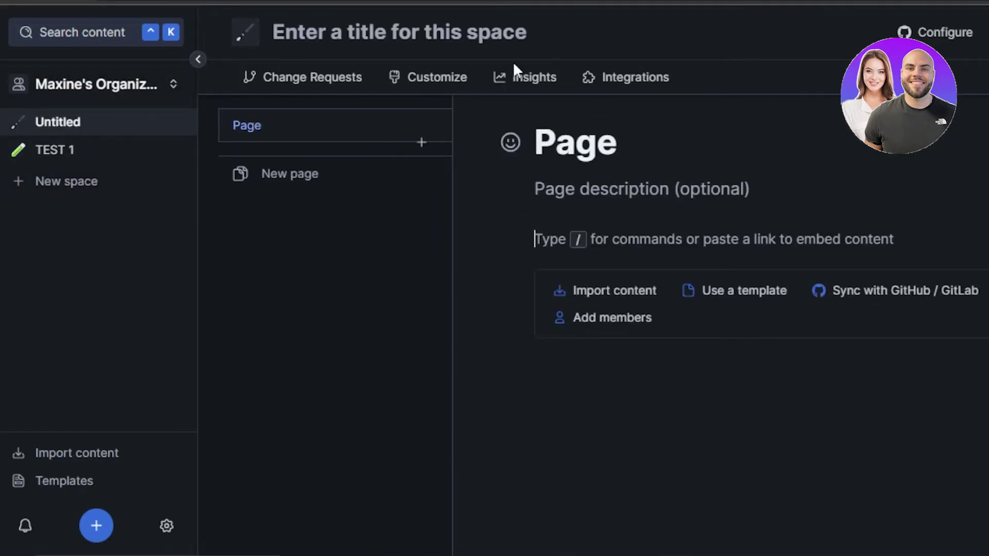
click(744, 298)
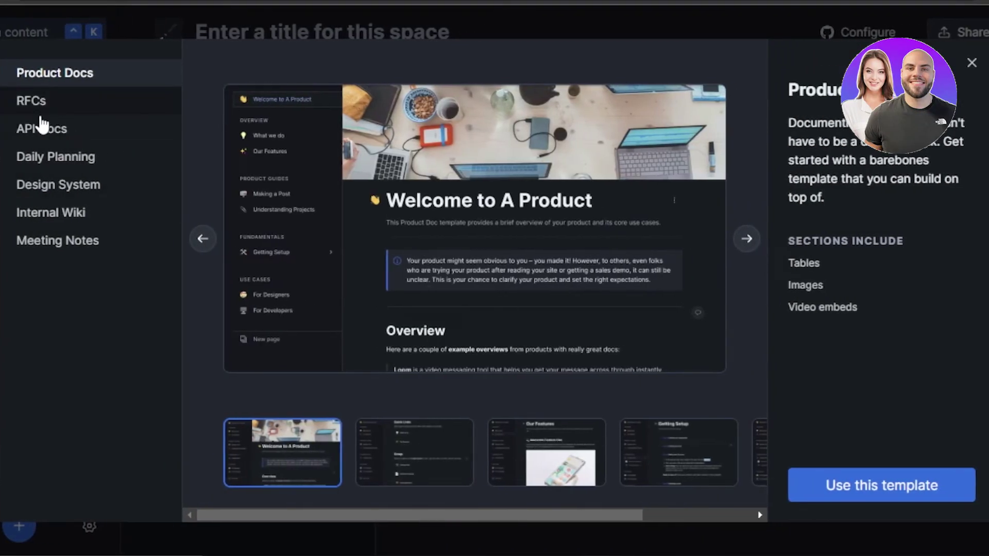
click(42, 131)
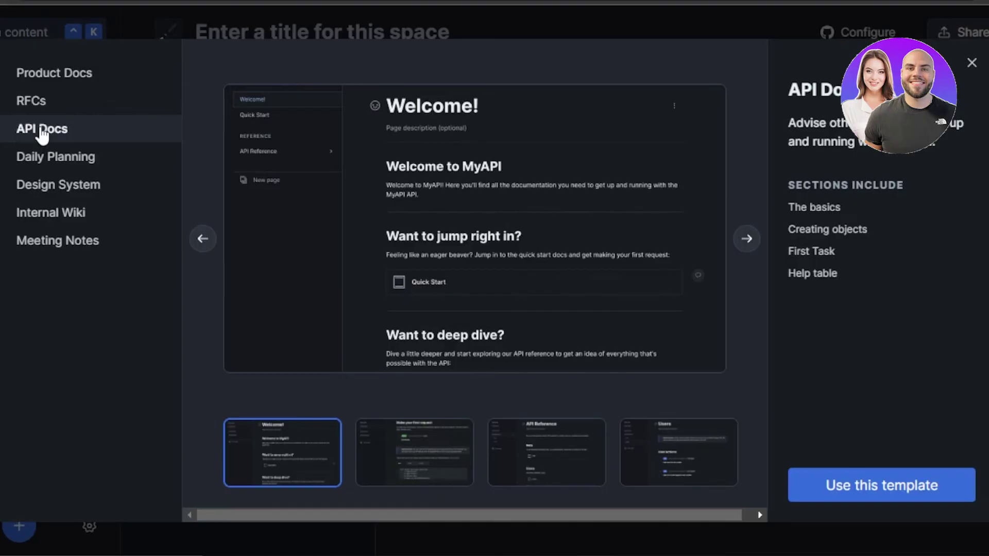
click(54, 253)
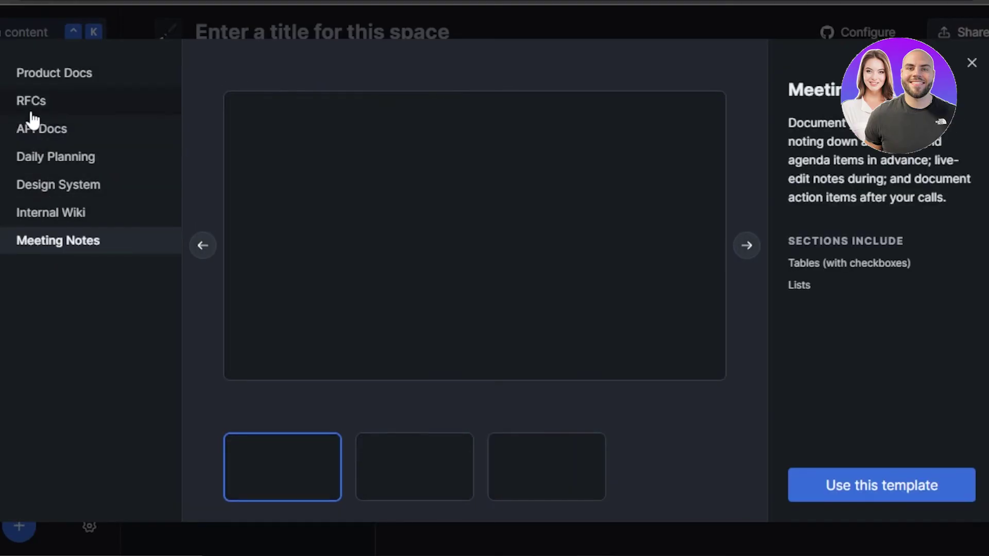
click(31, 103)
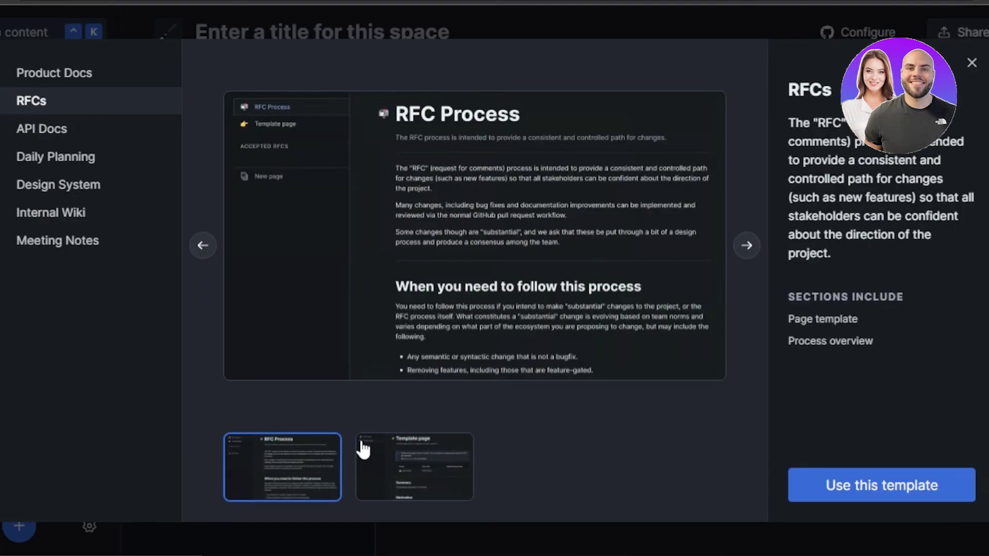
click(386, 460)
click(276, 459)
click(970, 64)
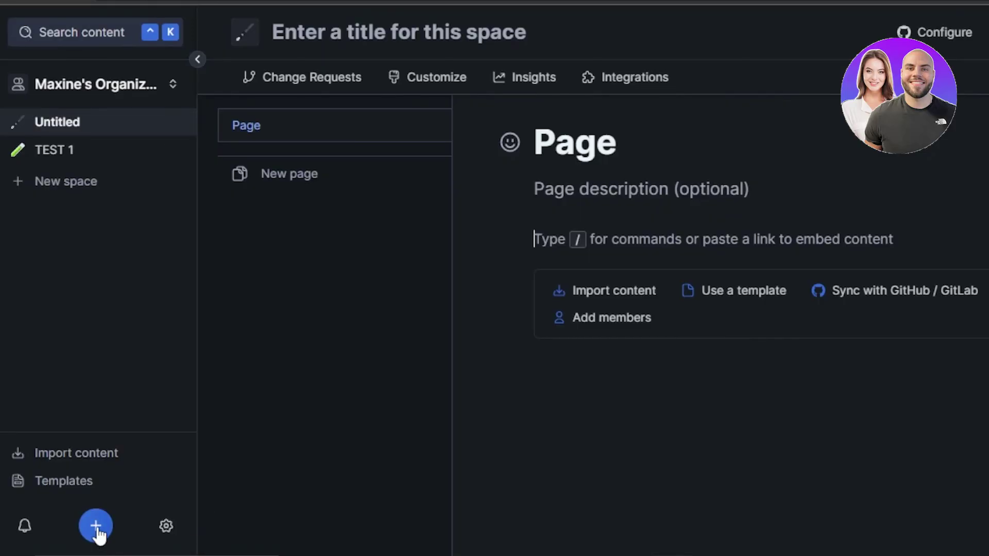
Look over the + new-content options, then collapse and re-expand the spaces sidebar
click(96, 526)
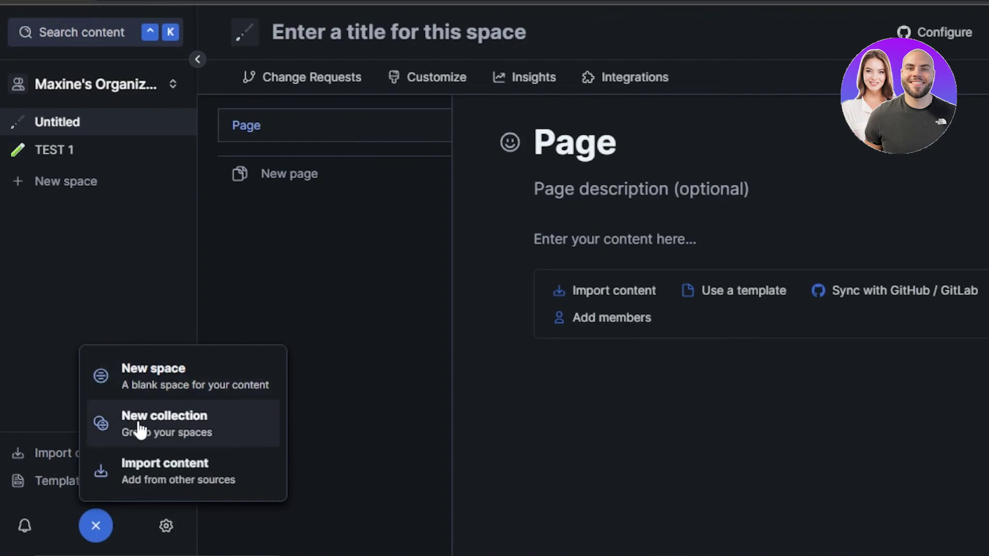
click(317, 418)
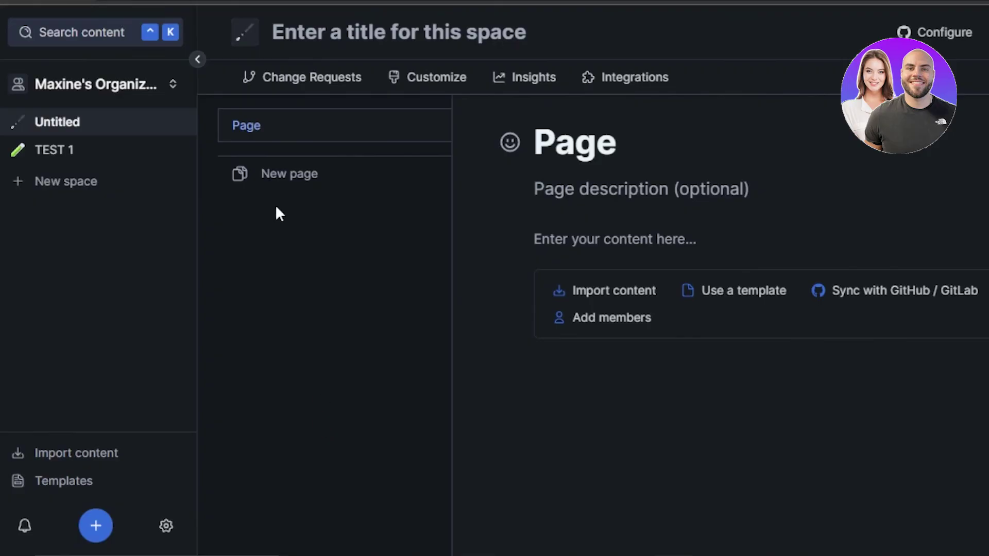
click(197, 59)
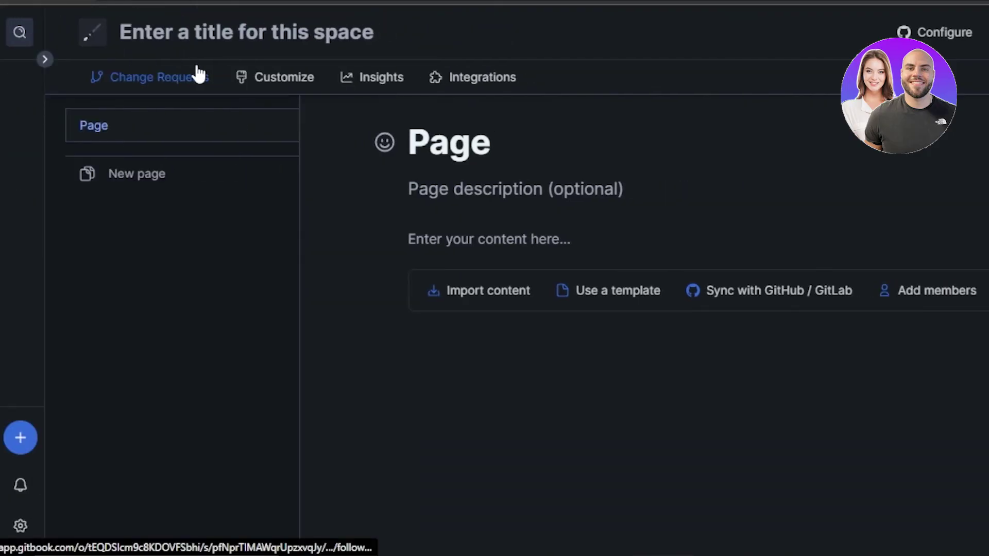
click(44, 60)
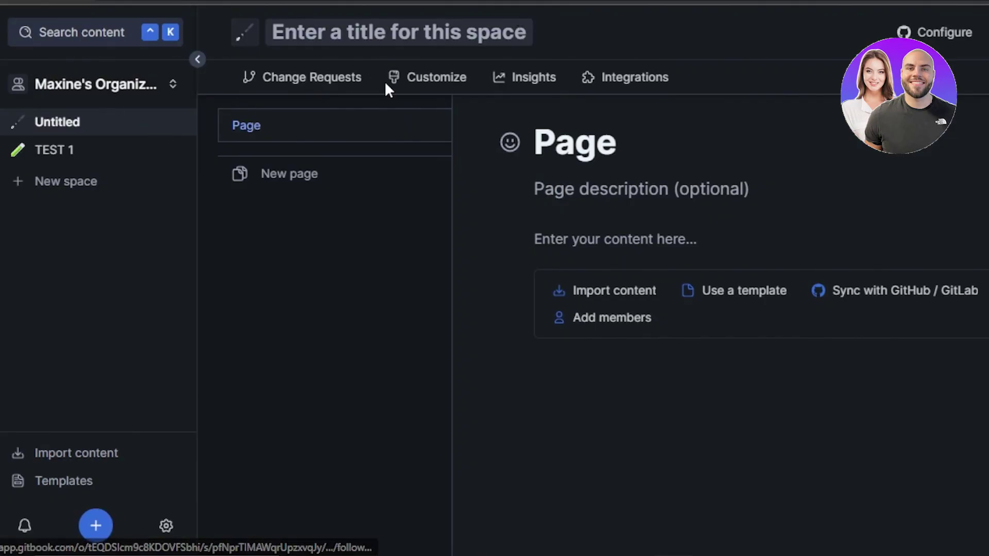
click(138, 159)
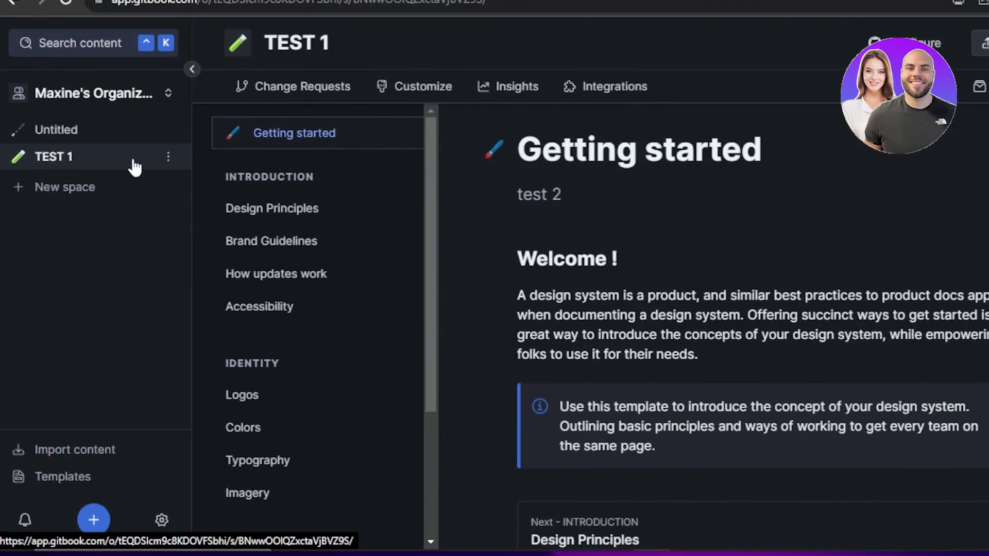